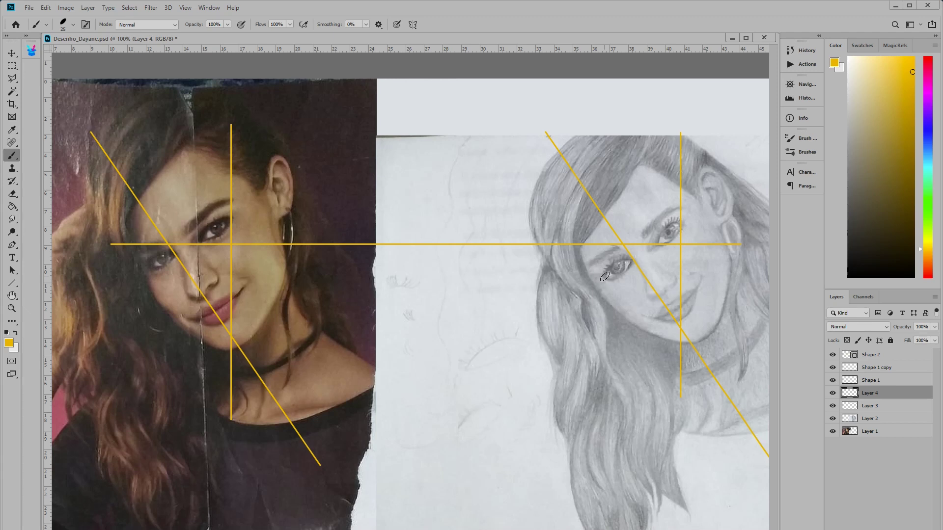
Step: Choose a pale yellow as the painting colour and reduce the brush size to 9 px
click(885, 79)
key(bracketleft)
key(bracketleft)
key(bracketleft)
key(bracketleft)
key(bracketleft)
drag(602, 275, 593, 286)
drag(150, 264, 148, 269)
key(ctrl+z)
key(ctrl+z)
key(ctrl+z)
Step: Try vertical guide lines through the outer corner of the shaded-side eye in both the photo and the drawing
click(12, 283)
drag(564, 116, 604, 463)
drag(152, 124, 152, 407)
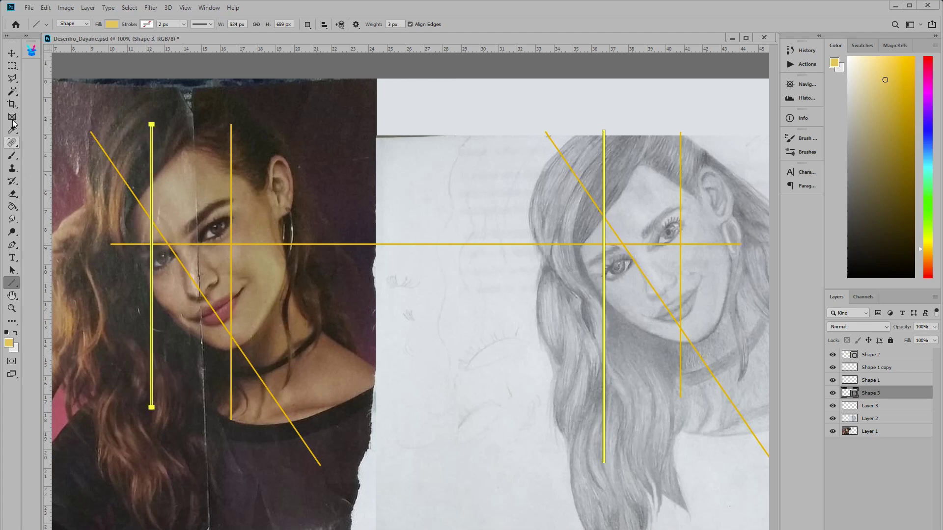
click(10, 79)
click(132, 247)
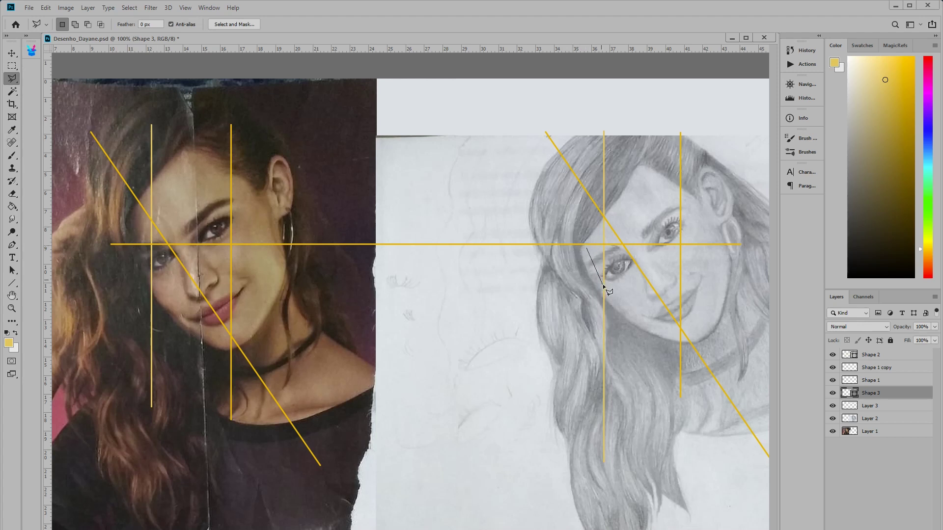
key(ctrl+z)
key(ctrl+z)
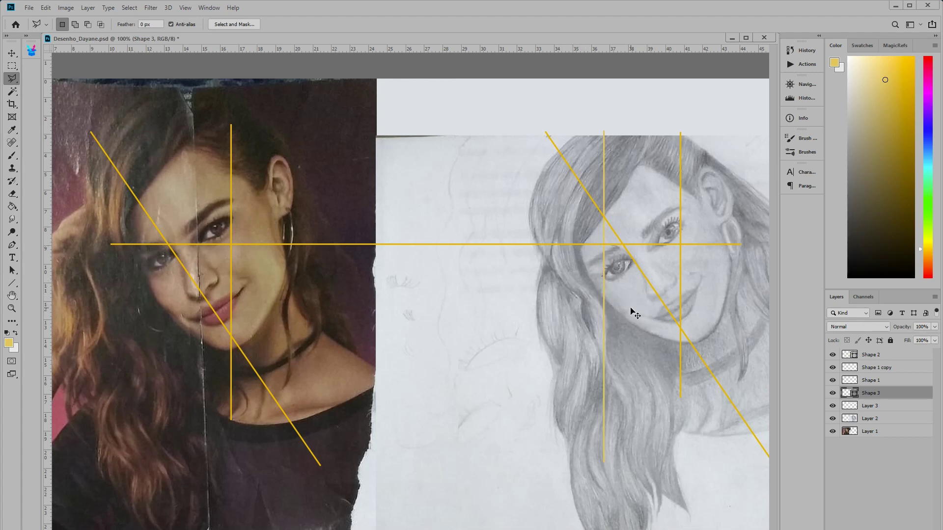
Step: Paint the drawing's face contour from temple to chin on Layer 4 in dark grey, refining its edge with a sampled lighter grey
key(b)
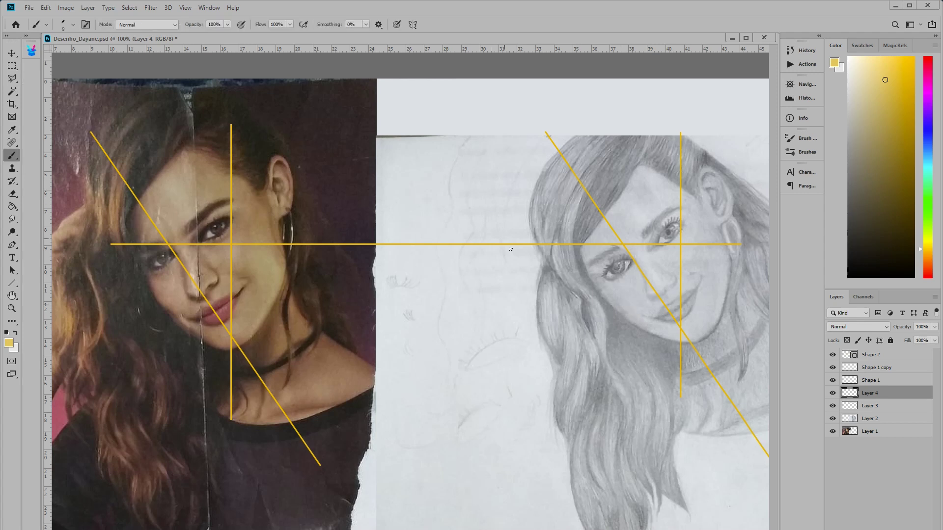
alt+click(585, 275)
drag(853, 176, 848, 198)
mouse_move(593, 272)
mouse_down()
mouse_move(603, 290)
mouse_move(582, 252)
mouse_move(607, 306)
mouse_move(595, 279)
mouse_move(621, 323)
mouse_move(599, 291)
mouse_move(652, 340)
mouse_move(625, 328)
mouse_up()
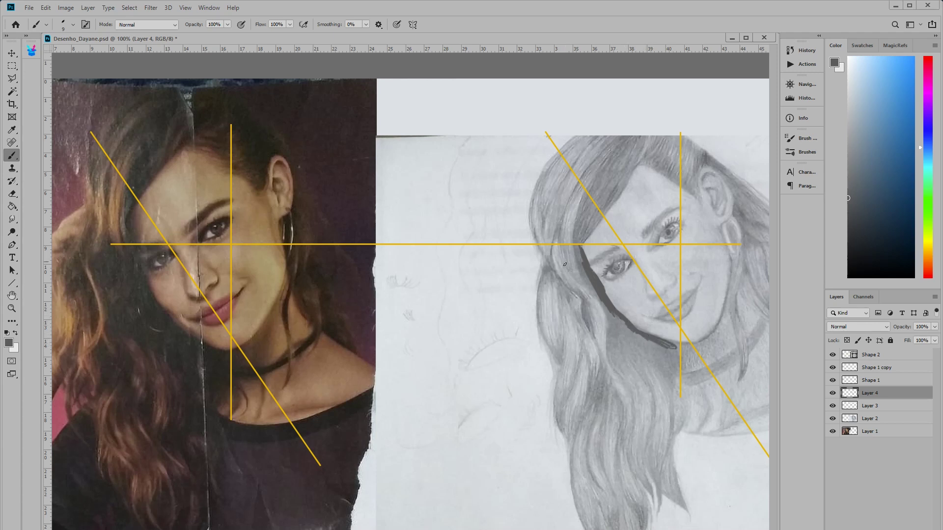
drag(578, 268, 581, 254)
alt+click(683, 338)
drag(201, 298, 182, 273)
key(ctrl+z)
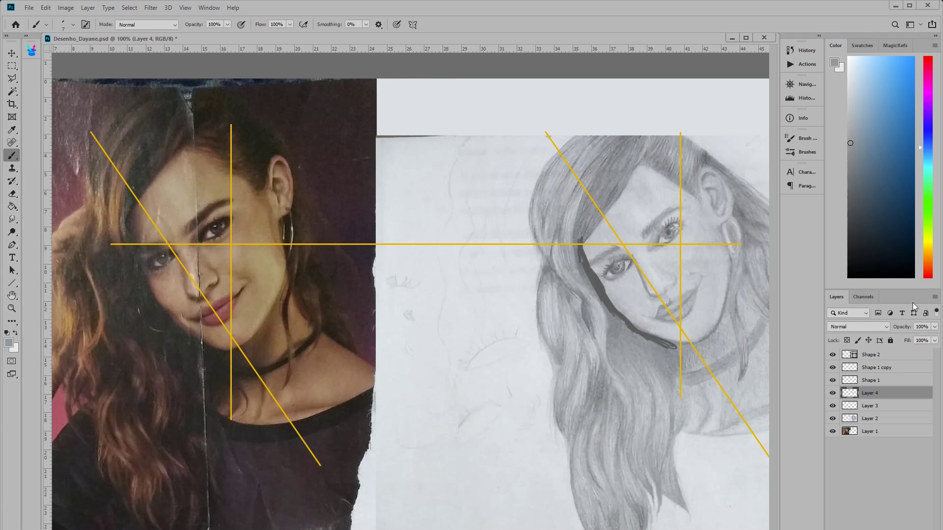
Step: Draw 3 px vertical lines in the existing guide-line yellow past the nose's shaded side in both the photo and the drawing
alt+click(231, 244)
click(12, 284)
mouse_move(642, 127)
mouse_down()
mouse_move(640, 513)
mouse_move(668, 510)
mouse_move(188, 503)
mouse_move(208, 501)
mouse_up()
drag(642, 126, 630, 471)
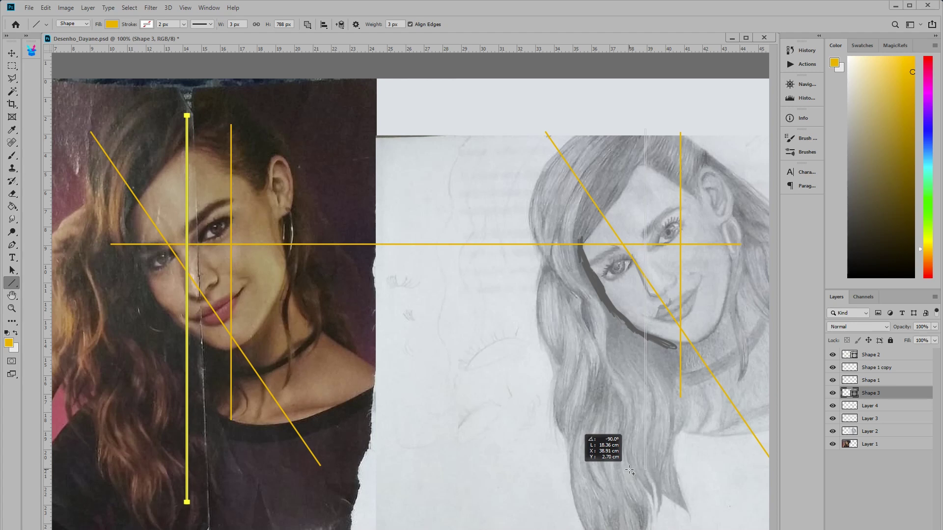
drag(630, 471, 631, 472)
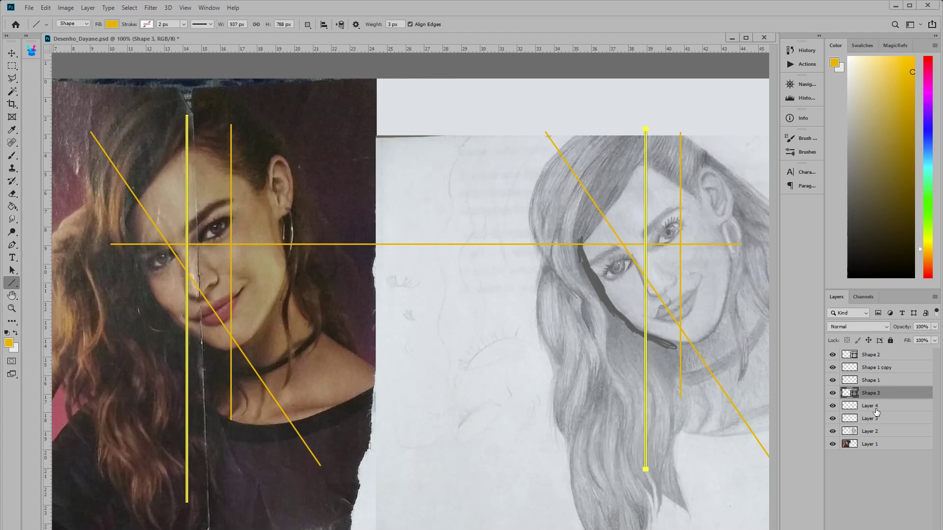
Step: On Layer 4, sample the dark grey and paint the lower lip line and raised mouth corner in the drawing
click(869, 408)
click(833, 419)
click(833, 418)
click(832, 406)
click(833, 406)
key(b)
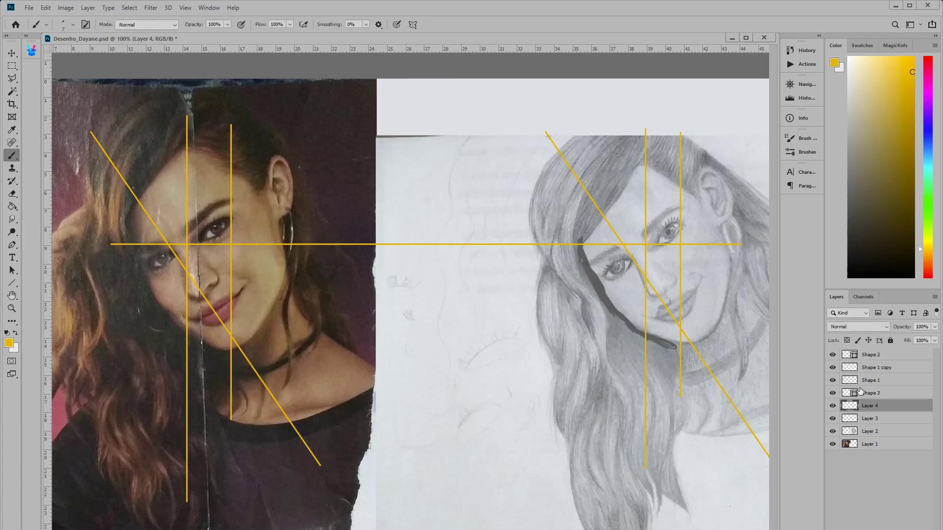
alt+click(656, 338)
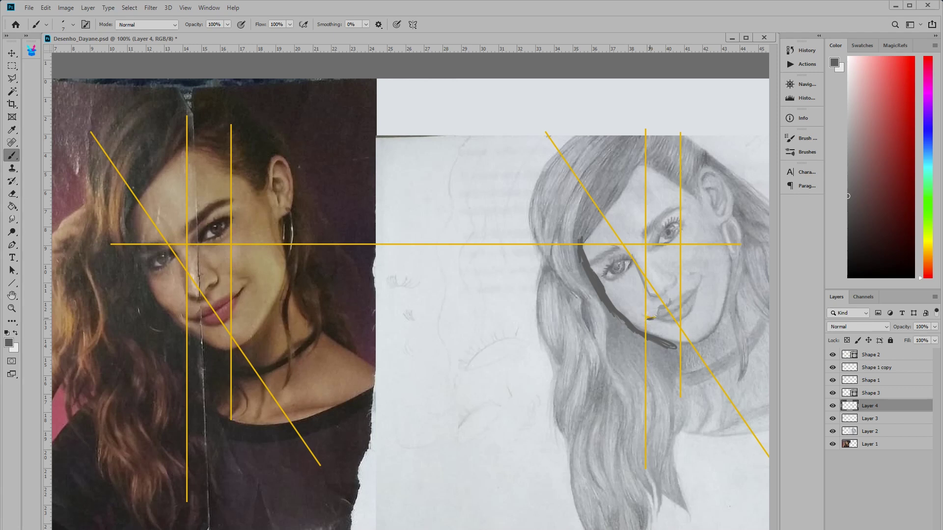
drag(656, 316, 673, 310)
drag(694, 292, 697, 287)
Step: Place a horizontal guide across both mouths and paint over the overlong mouth corner with sampled light grey
drag(617, 54, 621, 313)
key(ctrl)
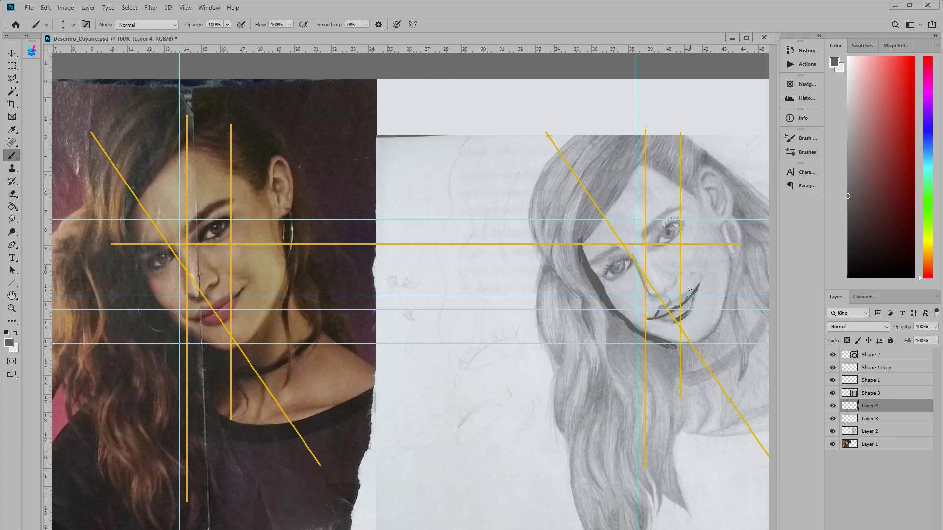
alt+click(688, 295)
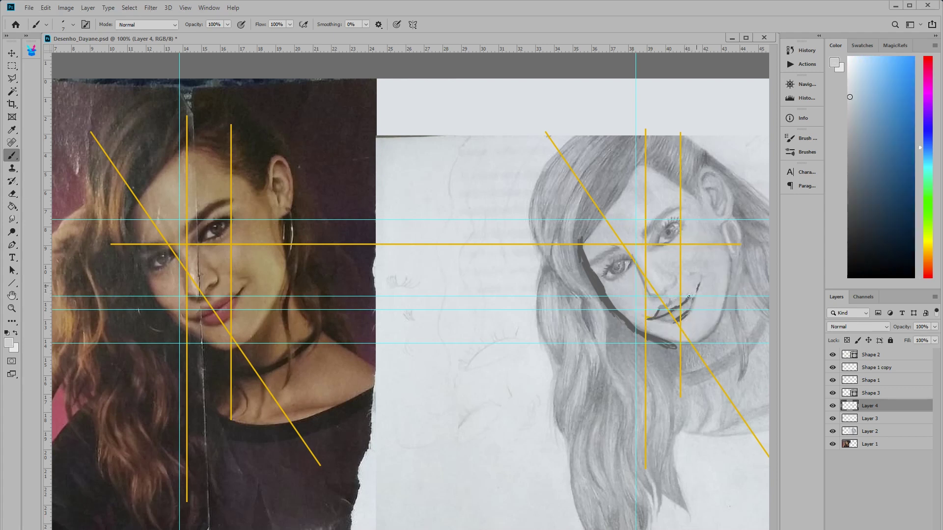
drag(698, 289, 692, 295)
Step: Hide the guides and paint the upper lip line towards the mouth corner in sampled dark grey
alt+click(680, 313)
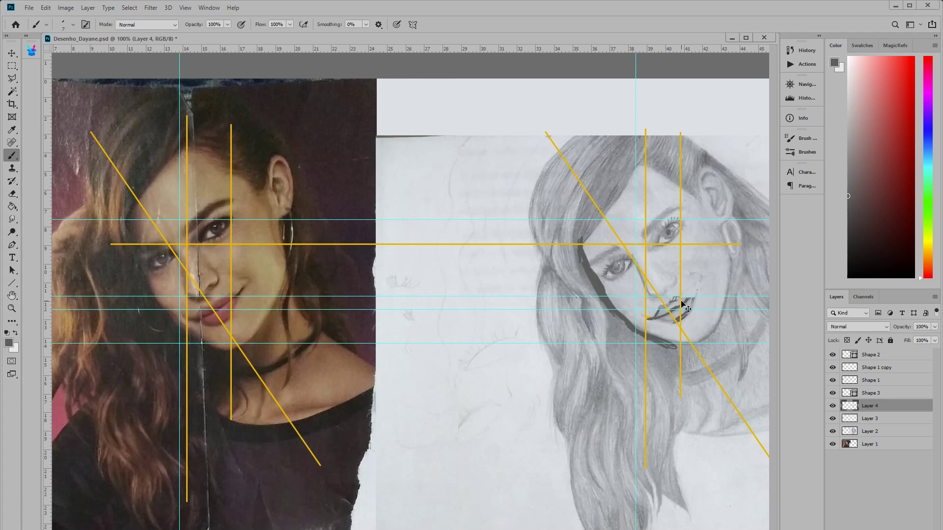
key(ctrl+semicolon)
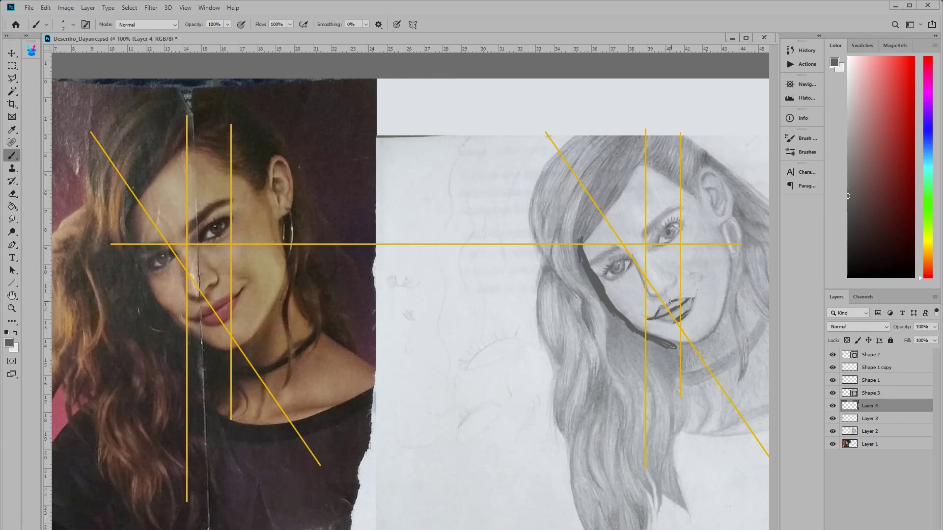
drag(681, 297, 695, 290)
Step: Paint the nostril and the underside of the nose in the drawing with dark grey, undoing the last stroke
right_click(672, 281)
key(Return)
key(bracketleft)
key(bracketleft)
drag(670, 276, 671, 282)
click(668, 287)
drag(649, 296, 657, 297)
drag(645, 299, 664, 302)
key(ctrl+z)
Step: Add a horizontal guide at the base of the drawn nose to compare both faces, and clear all guides
drag(703, 49, 676, 298)
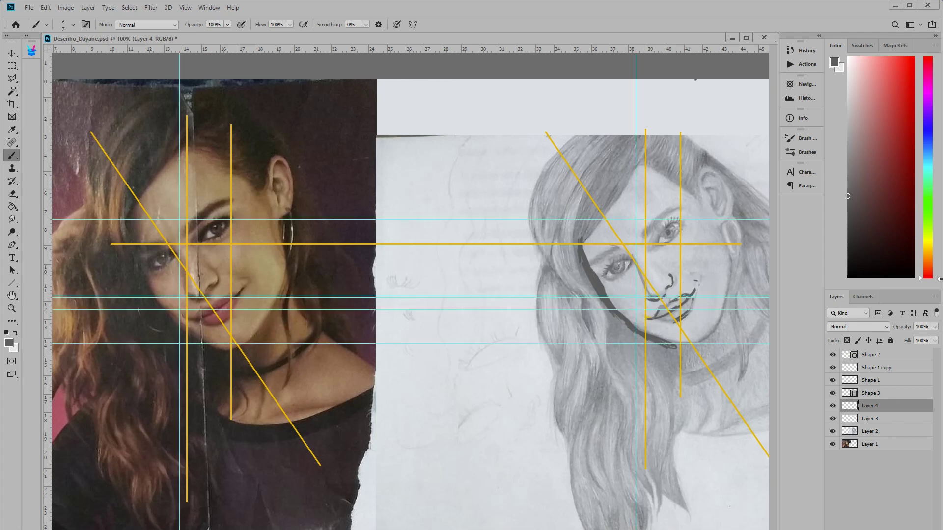
click(182, 9)
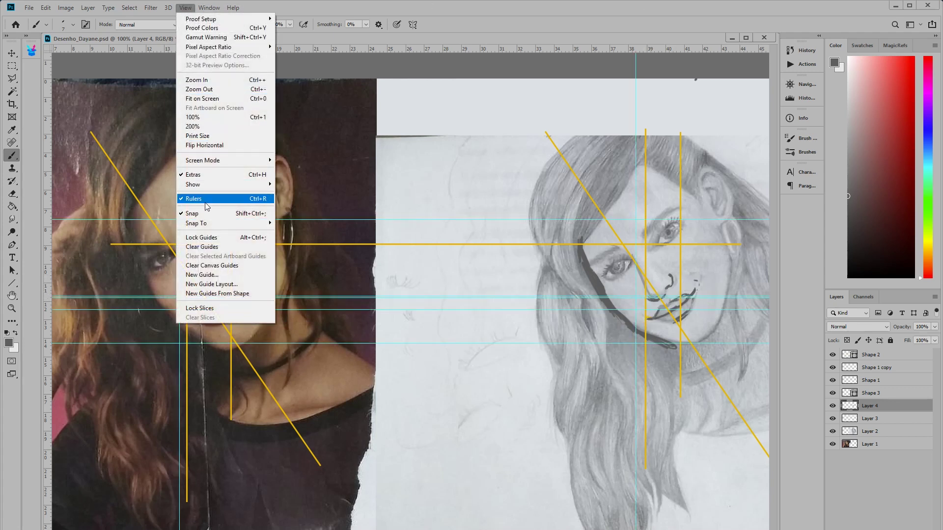
click(212, 247)
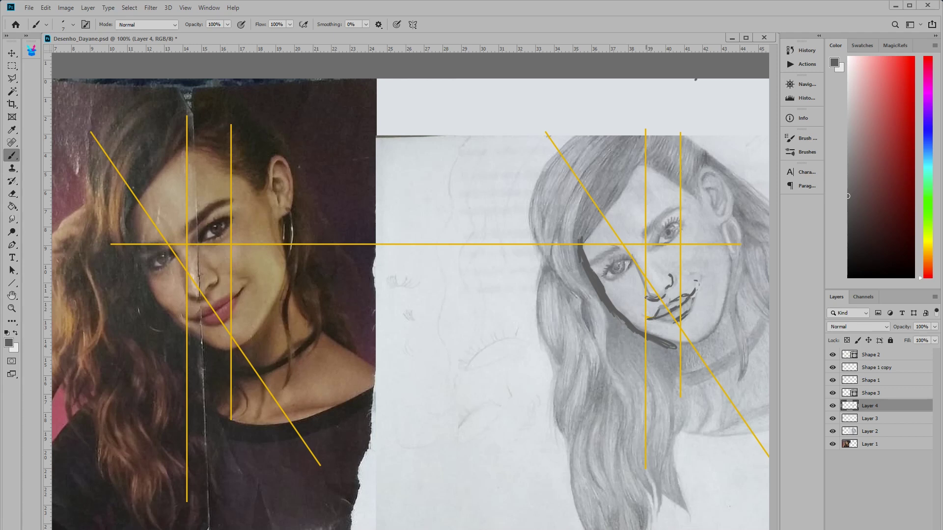
Step: Paint the nose bridge line and strengthen the upper and lower lip outlines in dark grey
mouse_move(645, 278)
mouse_down()
mouse_move(646, 295)
mouse_move(632, 259)
mouse_up()
drag(660, 307, 670, 303)
drag(647, 320, 672, 322)
Step: Clean up the outlines below the mouth and along the jaw using light, dark and mid greys sampled from the drawing
alt+click(649, 357)
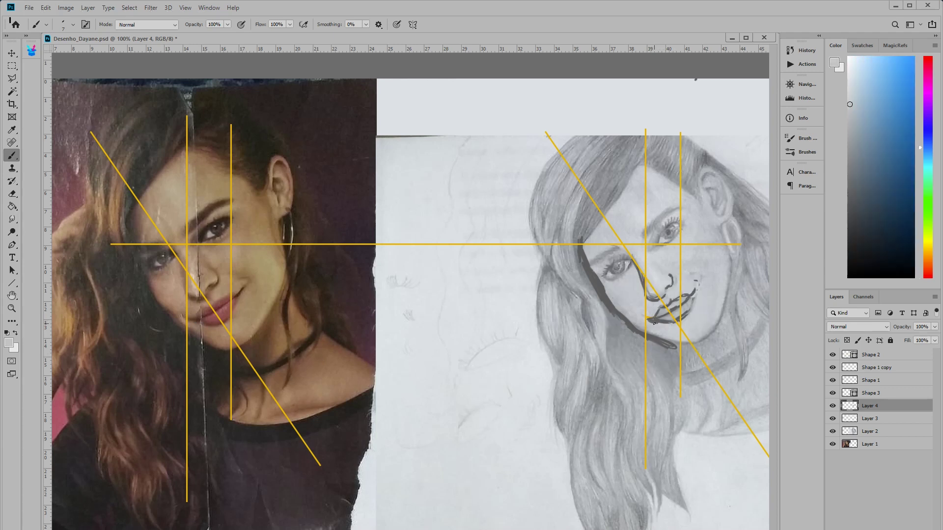
alt+click(650, 349)
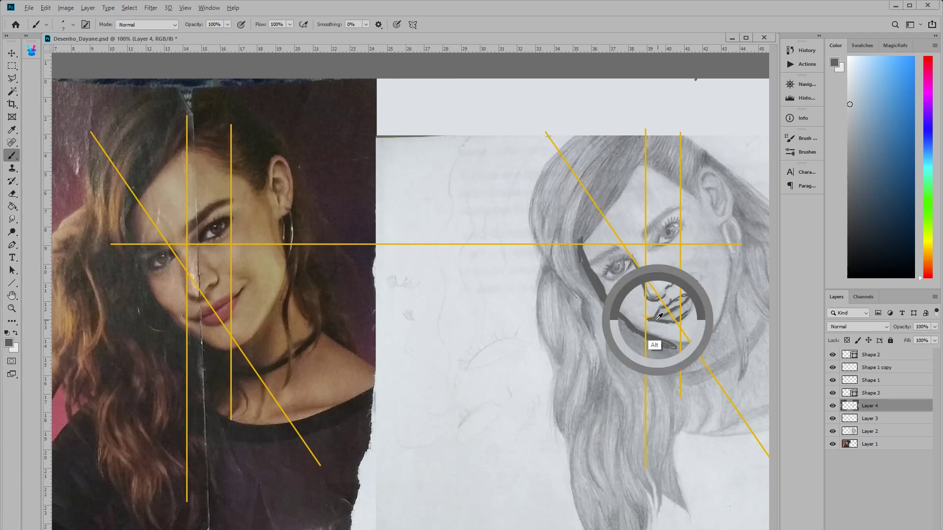
alt+click(657, 352)
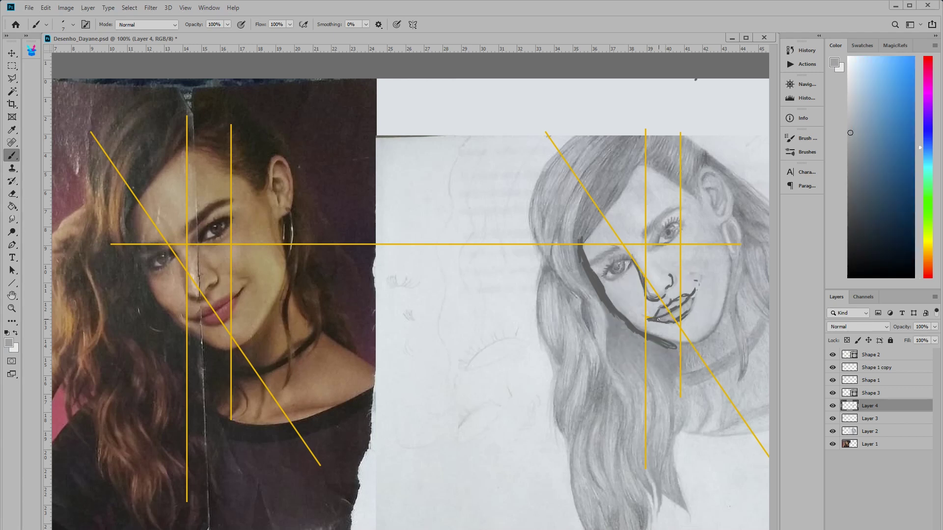
alt+click(657, 351)
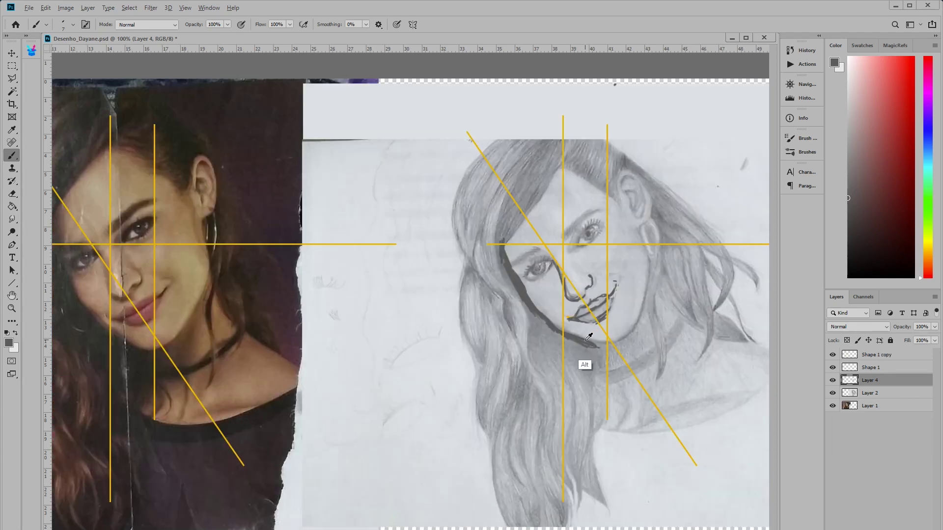
Step: Extend the dark jaw contour under the chin past the vertical guide line, sampling greys from the drawing
alt+click(595, 339)
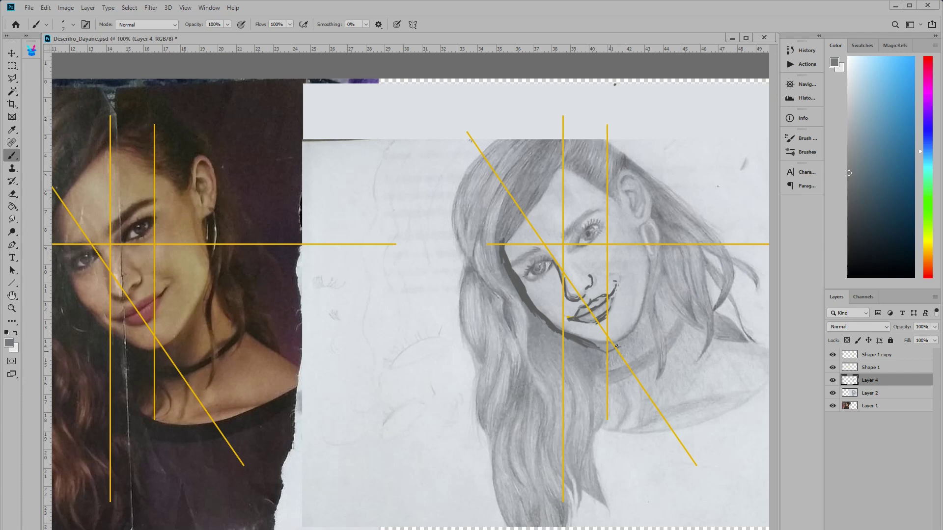
alt+click(574, 338)
drag(617, 345, 625, 343)
alt+click(614, 343)
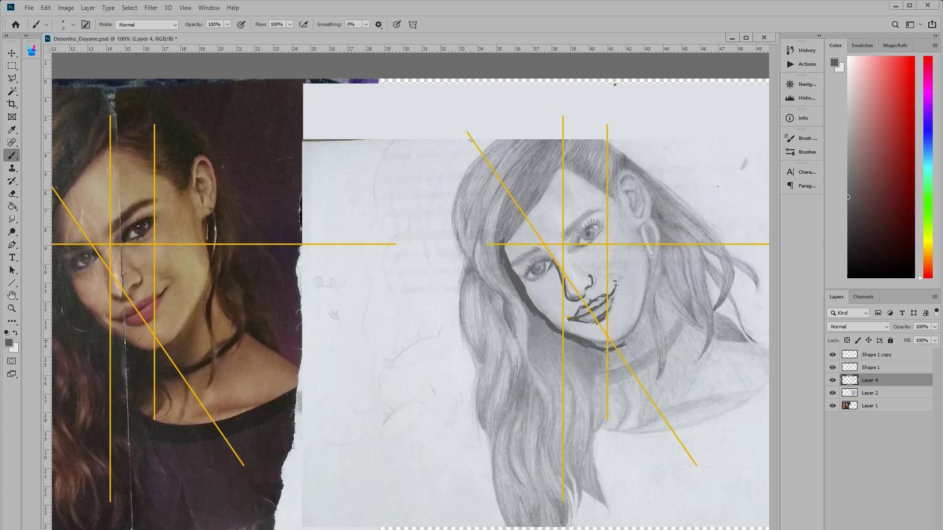
Step: Try marking the chin area beside the vertical line in bright green on both the photo and the drawing
drag(153, 348, 154, 336)
click(928, 218)
click(899, 187)
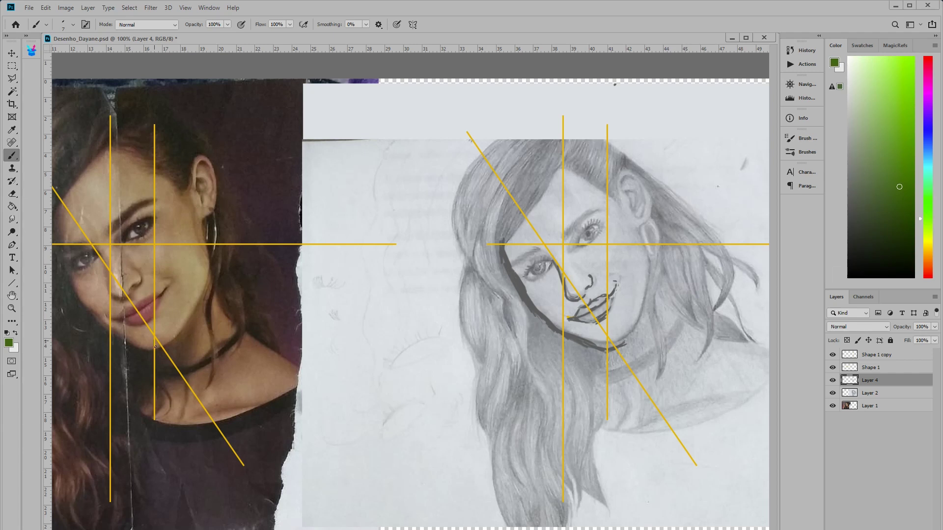
key(ctrl+z)
click(902, 61)
drag(155, 338, 158, 346)
drag(610, 344, 612, 347)
mouse_move(587, 343)
mouse_down()
mouse_move(564, 331)
mouse_move(569, 320)
mouse_move(596, 324)
mouse_up()
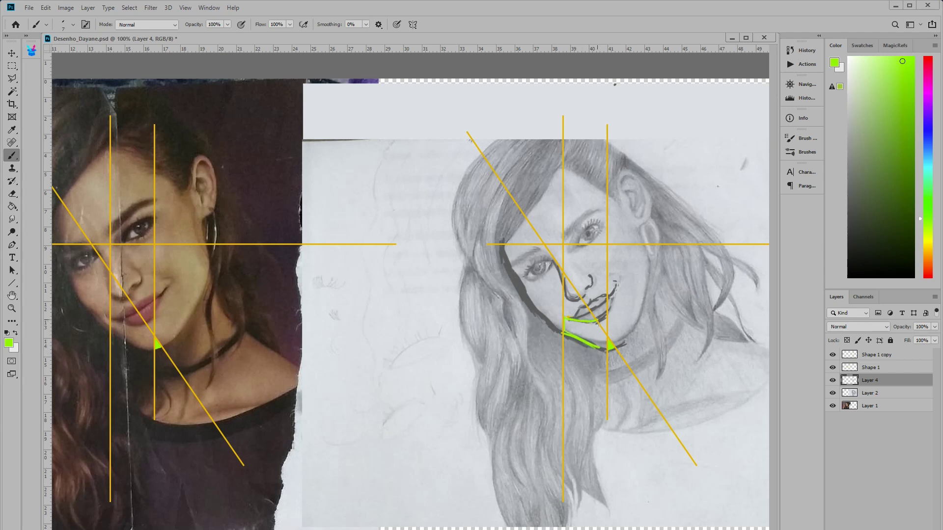
key(ctrl+z)
key(ctrl+z)
key(ctrl+z)
key(ctrl+z)
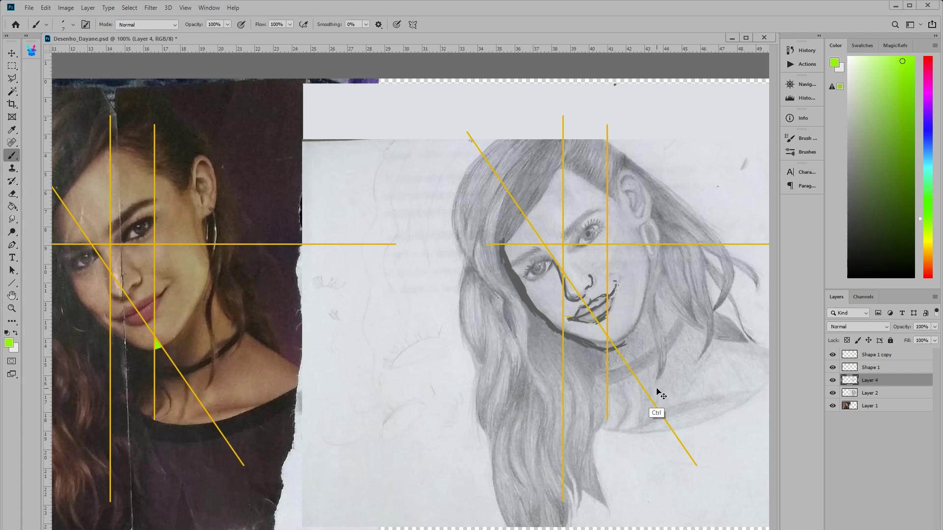
Step: Sample the dark grey and paint the drawing's jawline from the chin up to the ear
alt+click(547, 322)
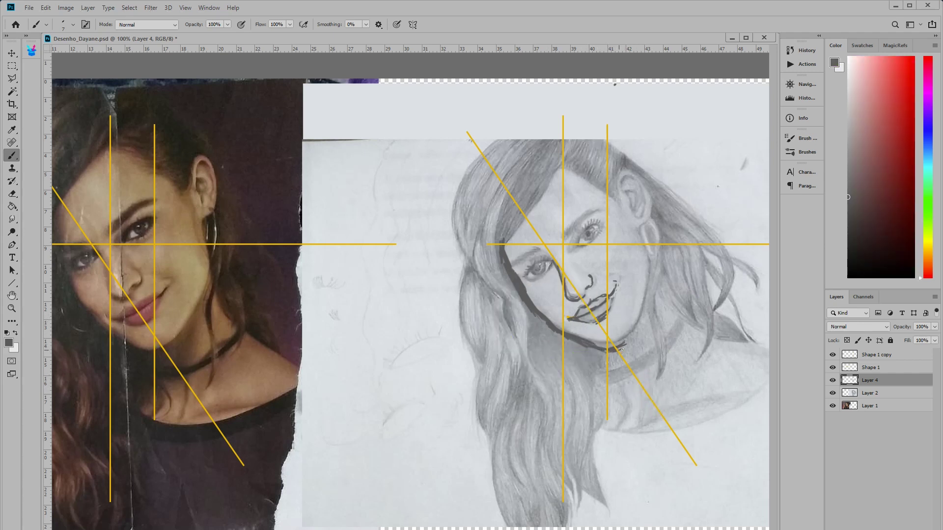
mouse_move(628, 342)
mouse_down()
mouse_move(643, 311)
mouse_move(610, 334)
mouse_move(617, 291)
mouse_move(646, 255)
mouse_up()
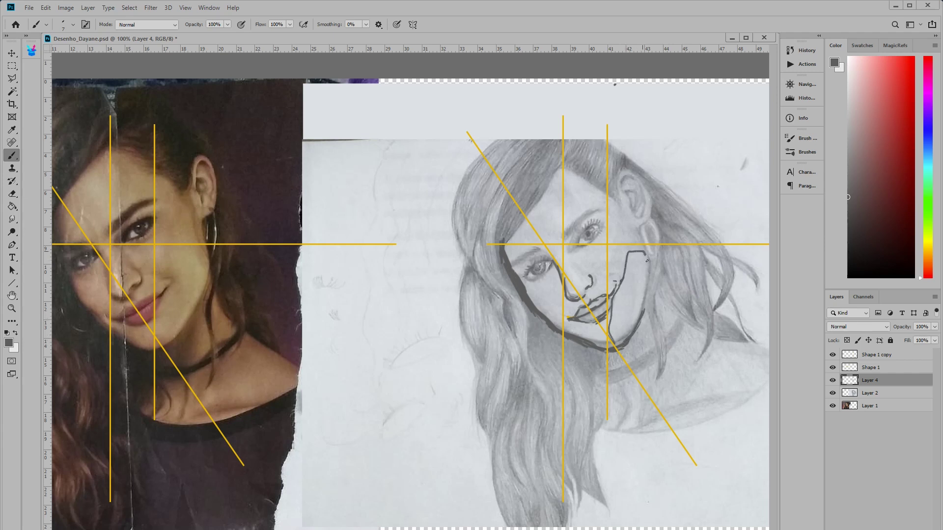
key(ctrl+z)
drag(643, 309, 650, 258)
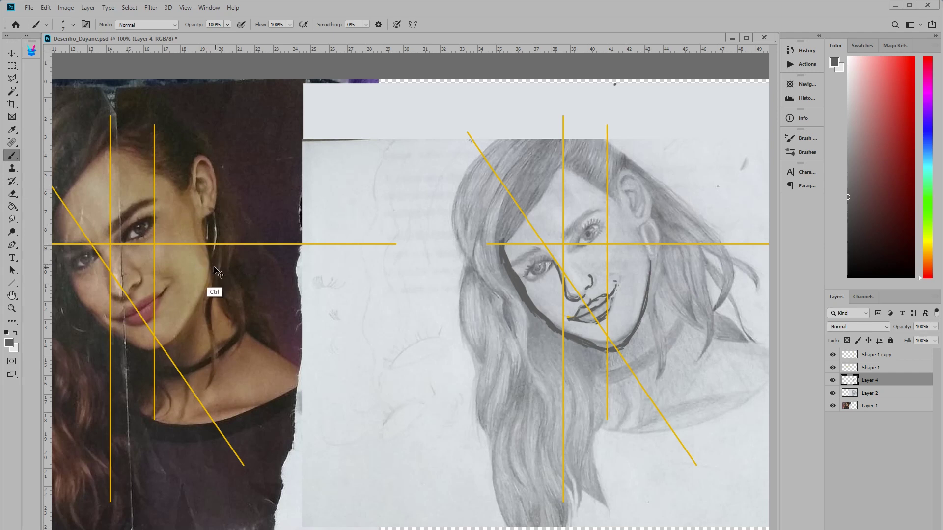
Step: Paint the hanging earring beside the drawing's jaw in dark grey, undoing the stray strokes
drag(192, 268, 720, 269)
key(ctrl+z)
mouse_move(651, 263)
mouse_down()
mouse_move(639, 222)
mouse_move(651, 265)
mouse_move(646, 307)
mouse_up()
key(ctrl+z)
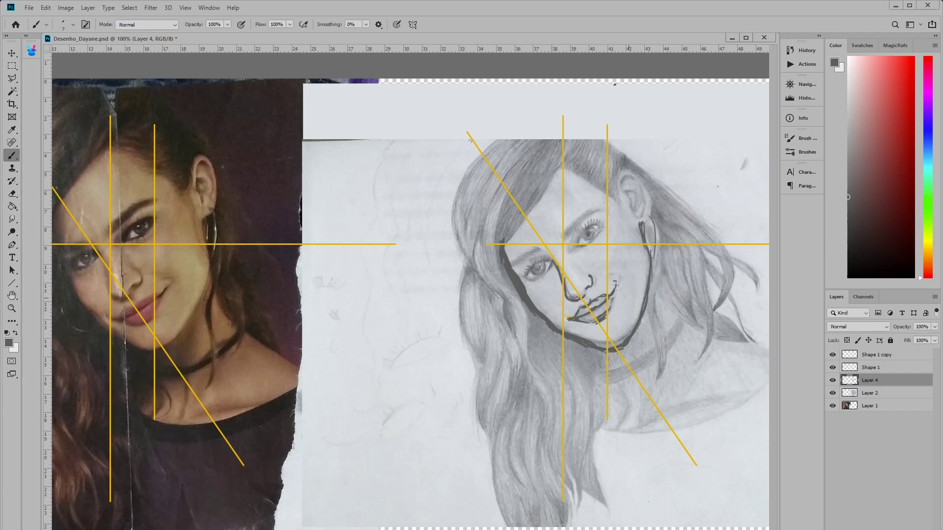
Step: Paint the loose hair strand from the earring down along the drawing's neck in sampled dark grey
alt+click(595, 359)
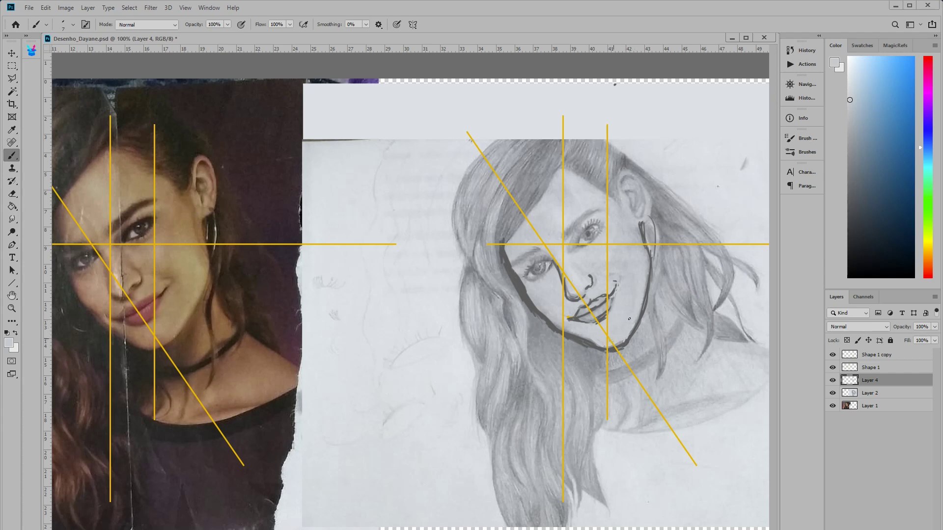
alt+click(606, 360)
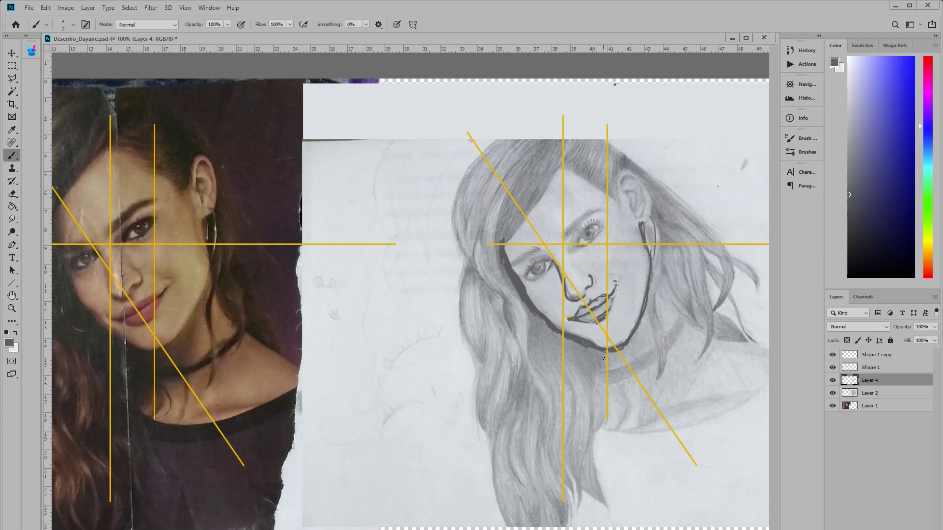
drag(600, 350, 601, 367)
drag(647, 271, 654, 386)
Step: Choose a darker grey and sketch an eye with a solid iris and lashes over the photo below the ear
scroll(163, 237, left, 1)
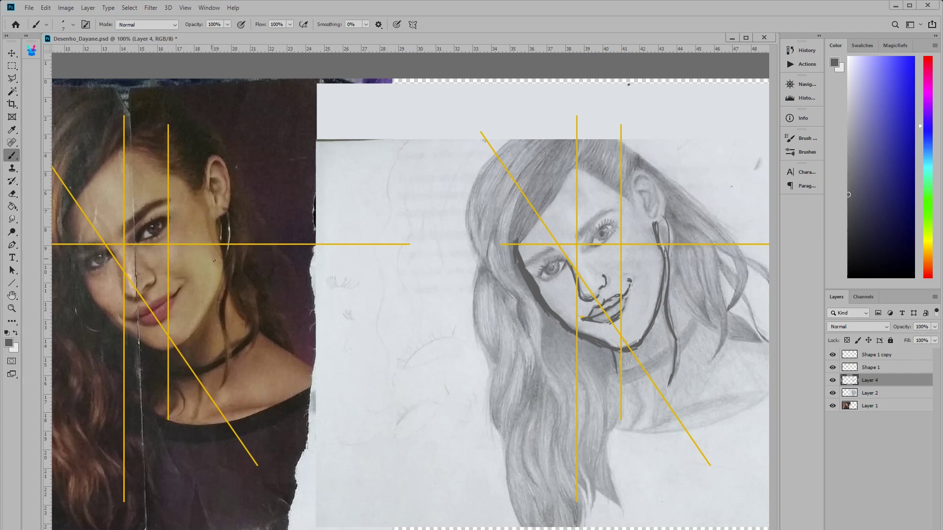
key(ctrl+plus)
drag(214, 261, 385, 242)
mouse_move(870, 214)
mouse_down()
mouse_move(853, 240)
mouse_move(870, 207)
mouse_up()
mouse_move(430, 248)
mouse_down()
mouse_move(447, 221)
mouse_move(459, 217)
mouse_move(447, 231)
mouse_move(461, 216)
mouse_move(516, 201)
mouse_move(507, 224)
mouse_move(455, 244)
mouse_up()
key(ctrl+z)
click(860, 232)
click(847, 239)
mouse_move(480, 204)
mouse_down()
mouse_move(511, 204)
mouse_move(475, 218)
mouse_move(495, 223)
mouse_move(483, 226)
mouse_move(480, 216)
mouse_move(491, 220)
mouse_move(478, 229)
mouse_move(474, 215)
mouse_move(475, 232)
mouse_move(453, 237)
mouse_move(452, 223)
mouse_move(444, 241)
mouse_move(454, 222)
mouse_move(457, 243)
mouse_move(445, 247)
mouse_move(444, 219)
mouse_up()
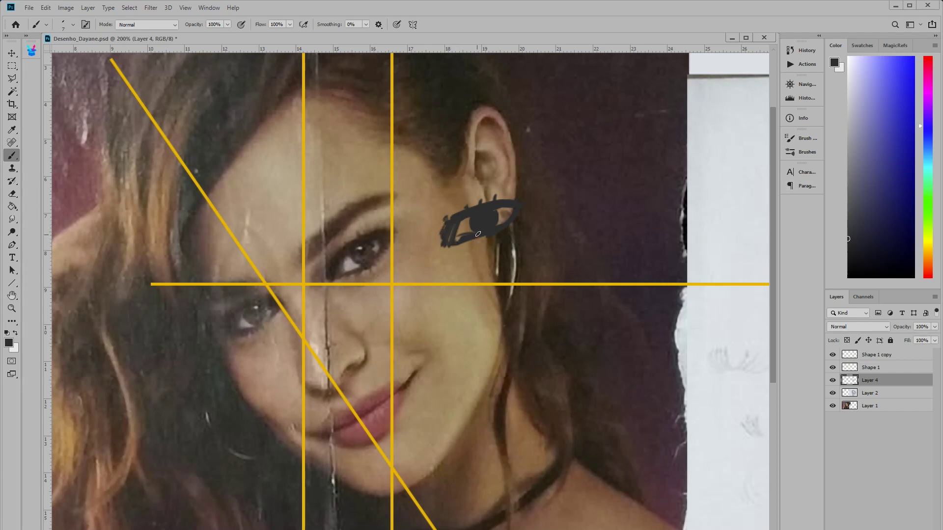
Step: Sketch a second open eye with a rounded iris and separate lashes on the photo's cheek
mouse_move(420, 334)
mouse_down()
mouse_move(466, 304)
mouse_move(420, 335)
mouse_move(436, 301)
mouse_move(452, 296)
mouse_up()
mouse_move(463, 303)
mouse_down()
mouse_move(481, 293)
mouse_move(483, 320)
mouse_up()
drag(464, 323, 470, 328)
mouse_move(452, 328)
mouse_down()
mouse_move(443, 338)
mouse_move(440, 324)
mouse_move(461, 322)
mouse_up()
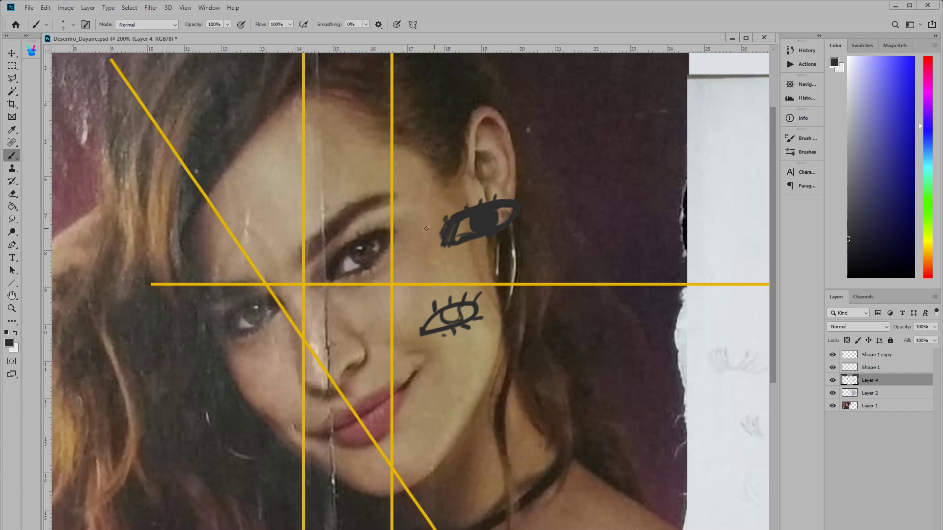
Step: Draw arrows from the two sketched eyes to the eye nearer the ear in the photo
mouse_move(371, 265)
mouse_down()
mouse_move(430, 317)
mouse_move(369, 261)
mouse_up()
drag(446, 229, 398, 250)
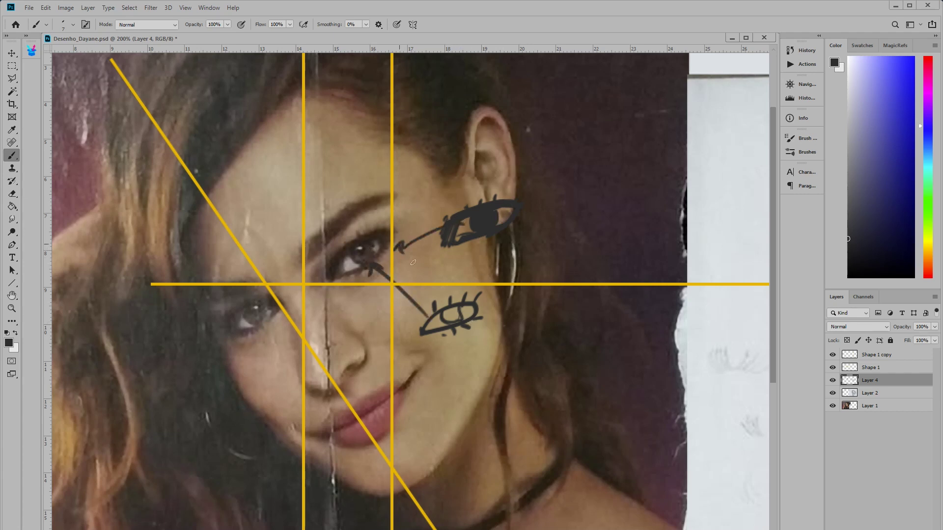
Step: Undo the arrows and both eye sketches painted over the photo
key(ctrl+z)
key(ctrl+z)
key(ctrl+z)
key(ctrl+z)
key(ctrl+z)
key(ctrl+z)
key(ctrl+z)
key(ctrl+z)
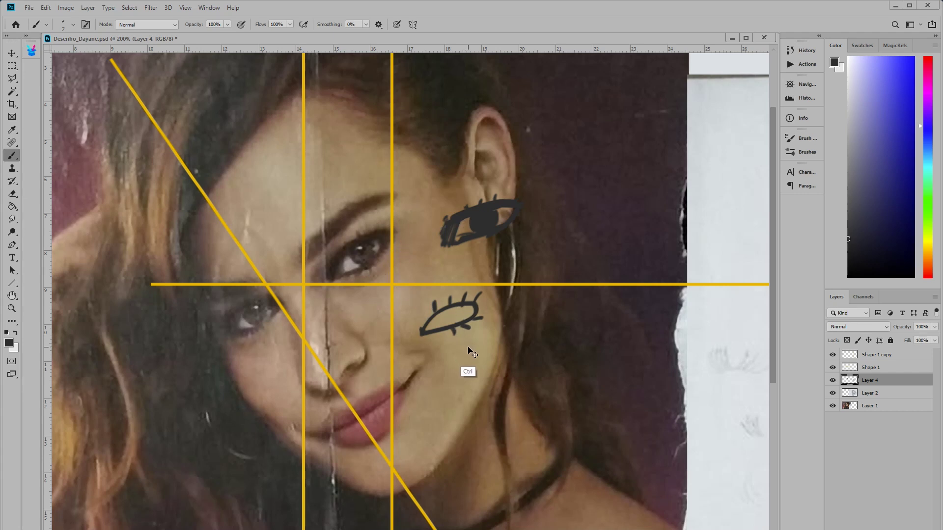
key(ctrl+z)
key(ctrl+z)
key(ctrl+z)
key(ctrl+z)
key(ctrl+z)
key(ctrl+z)
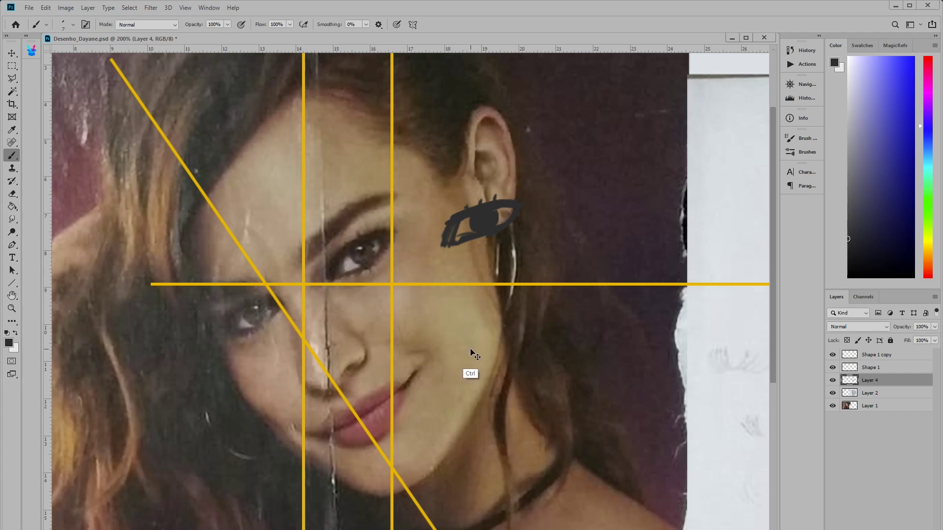
key(ctrl+z)
key(ctrl+z)
key(ctrl+z)
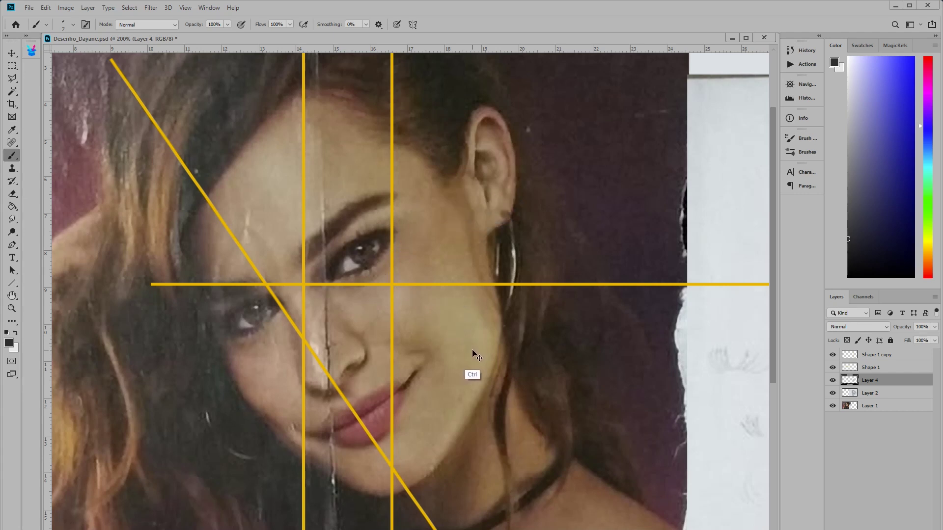
Step: Sample the face outline's dark grey and try a slanted guide stroke across the photo's eyes, undoing it
key(ctrl+minus)
scroll(514, 294, right, 4)
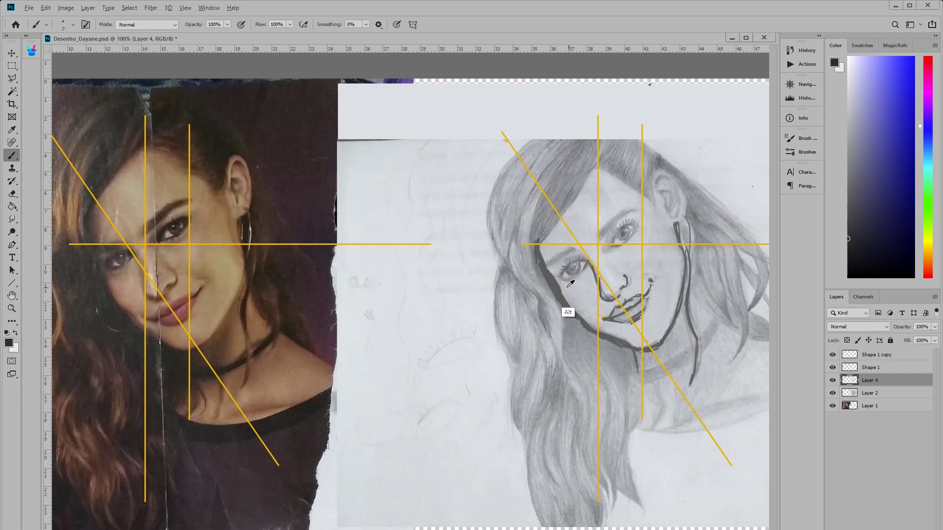
alt+click(551, 310)
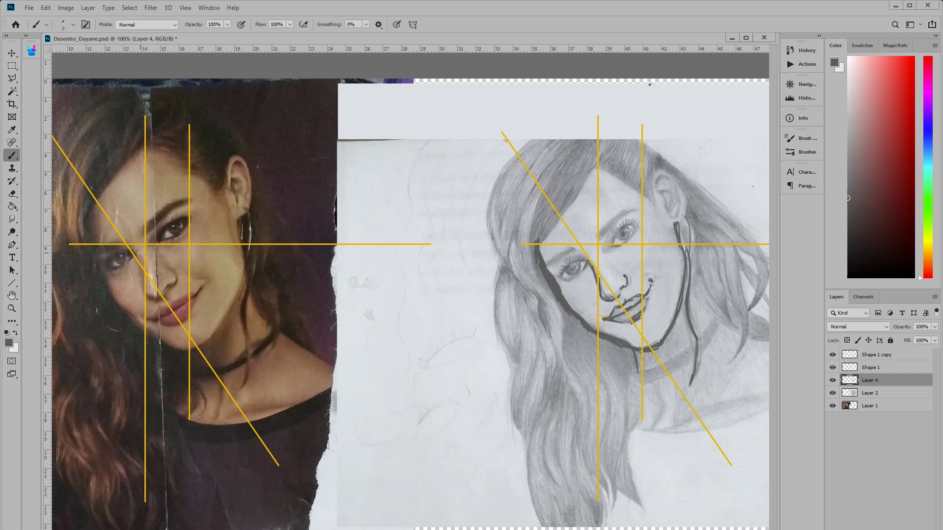
drag(142, 249, 132, 255)
drag(145, 244, 135, 254)
key(ctrl)
drag(133, 254, 212, 219)
key(ctrl+z)
Step: Choose a darker grey and paint the lid outlines of the drawing's eye nearer the ear
click(848, 219)
drag(630, 225, 608, 240)
drag(625, 227, 636, 226)
drag(641, 226, 632, 232)
drag(613, 244, 615, 242)
Step: Mark the gap between the eye nearer the ear and the guide lines in bright green, then undo the marks
click(928, 208)
click(910, 74)
mouse_move(640, 230)
mouse_down()
mouse_move(615, 245)
mouse_move(640, 234)
mouse_up()
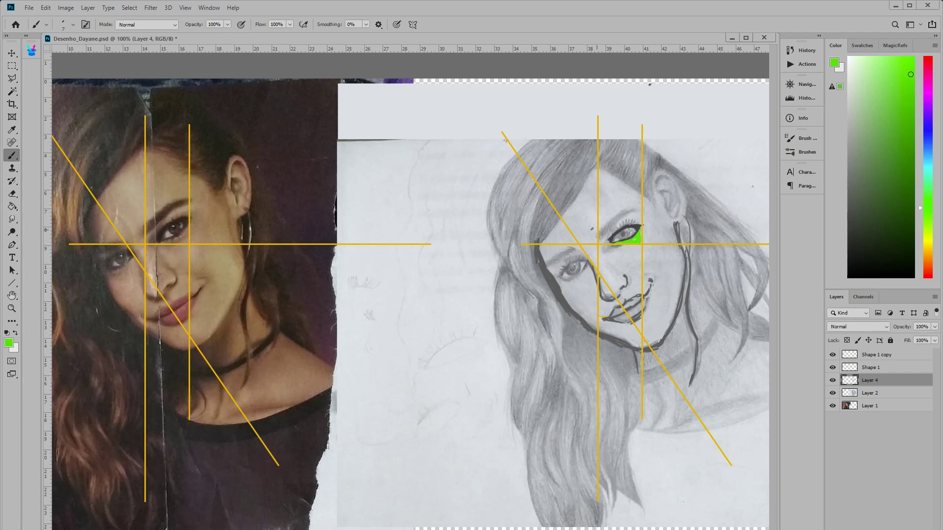
mouse_move(161, 242)
mouse_down()
mouse_move(187, 228)
mouse_move(187, 243)
mouse_move(181, 235)
mouse_move(173, 241)
mouse_move(187, 242)
mouse_up()
key(ctrl+z)
key(ctrl+z)
key(ctrl+z)
Step: Sample the dark grey and paint the iris and heavier lids of the drawing's eye nearer the ear
alt+click(638, 227)
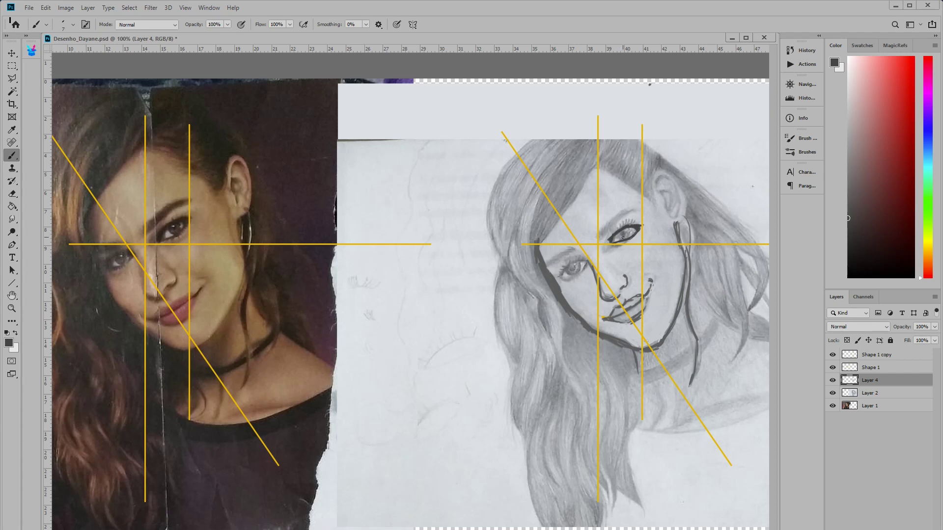
right_click(626, 235)
alt+click(641, 224)
alt+click(638, 226)
key(ctrl+plus)
drag(709, 205, 385, 276)
mouse_move(520, 230)
mouse_down()
mouse_move(508, 232)
mouse_move(532, 225)
mouse_move(501, 226)
mouse_move(494, 243)
mouse_move(570, 254)
mouse_up()
Step: Shade the eye nearer the ear at 40% brush opacity and touch up its upper lid with sampled tones
key(4)
scroll(497, 240, down, 2)
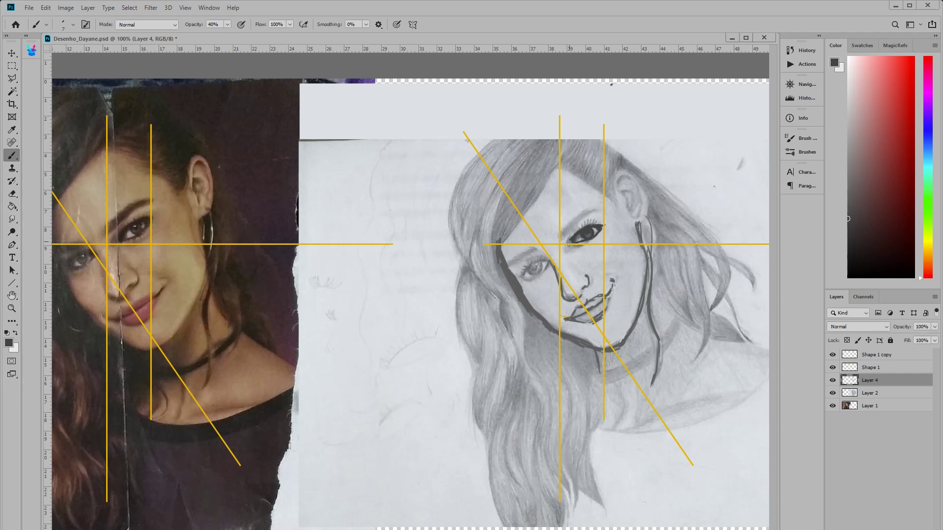
drag(566, 242, 600, 226)
alt+click(595, 216)
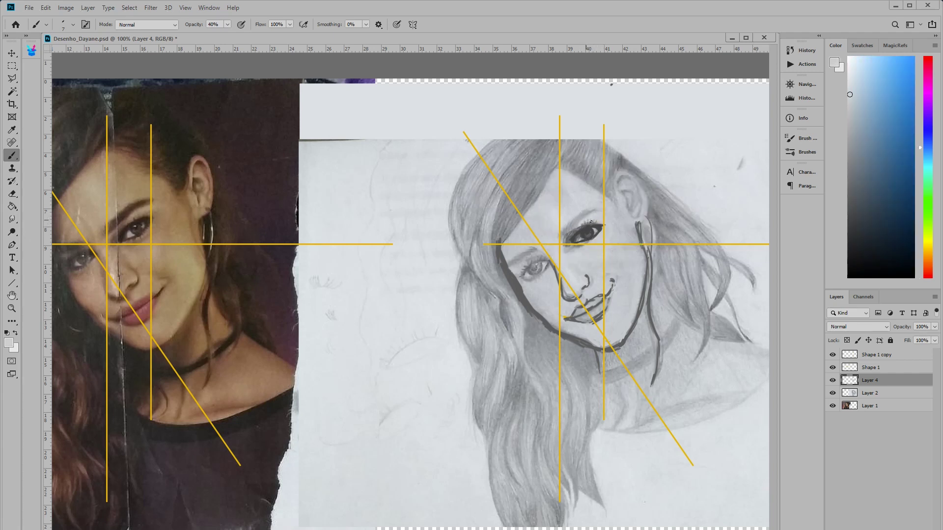
key(0)
alt+click(584, 221)
drag(592, 222, 597, 221)
Step: Paint the arched eyebrow above the eye nearer the ear in sampled dark grey, between the two vertical guides
alt+click(587, 229)
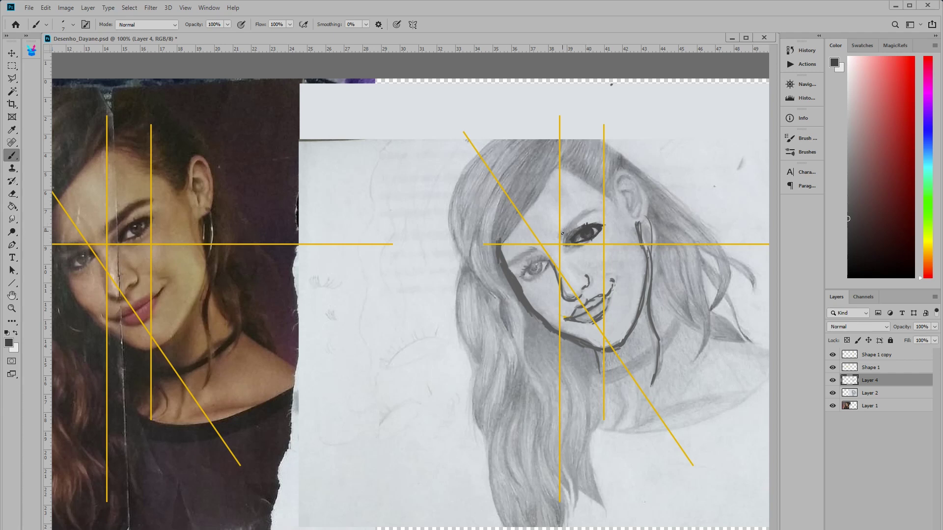
drag(562, 228, 562, 223)
mouse_move(579, 217)
mouse_down()
mouse_move(562, 229)
mouse_move(583, 209)
mouse_move(605, 210)
mouse_move(564, 225)
mouse_up()
key(x)
key(ctrl+plus)
mouse_move(364, 169)
mouse_down()
mouse_move(537, 232)
mouse_move(535, 241)
mouse_move(539, 230)
mouse_up()
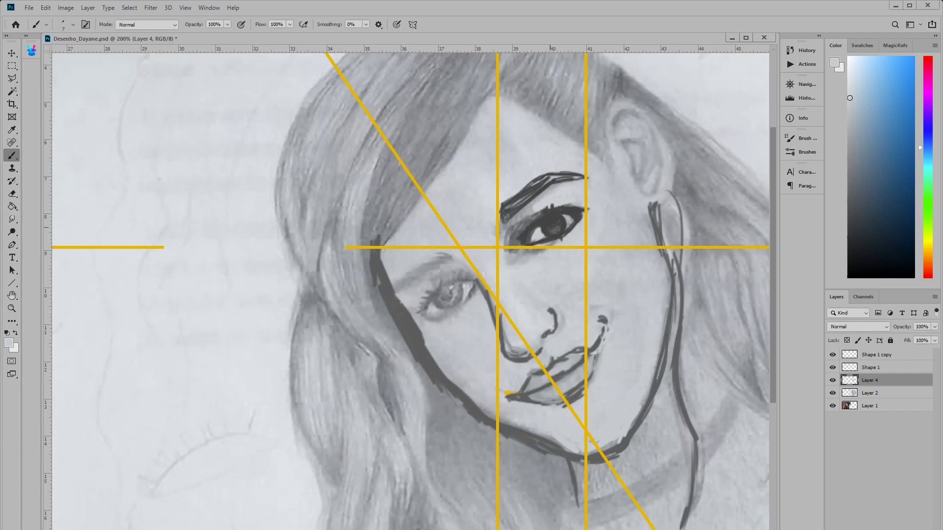
key(alt)
alt+click(572, 230)
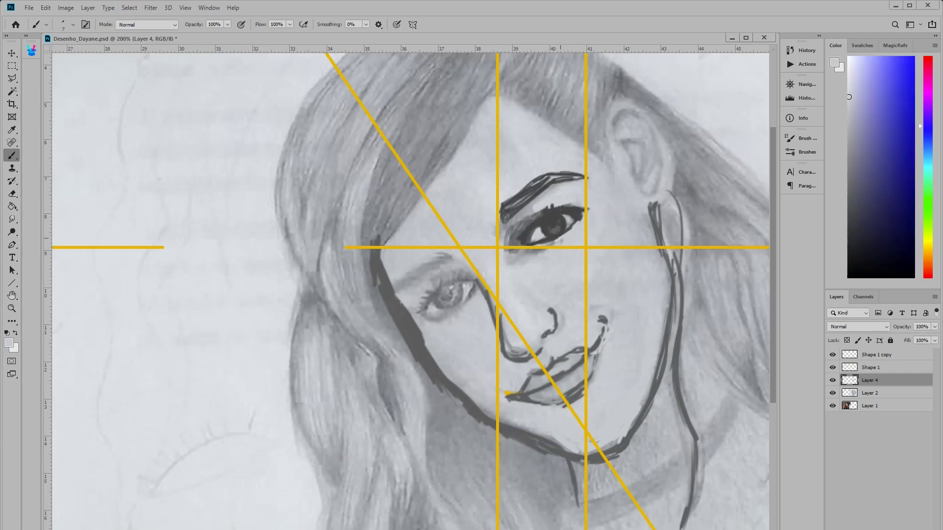
Step: Restore the rulers and paint the other eyebrow along the horizontal guide in sampled dark grey
scroll(488, 265, down, 2)
scroll(488, 265, left, 3)
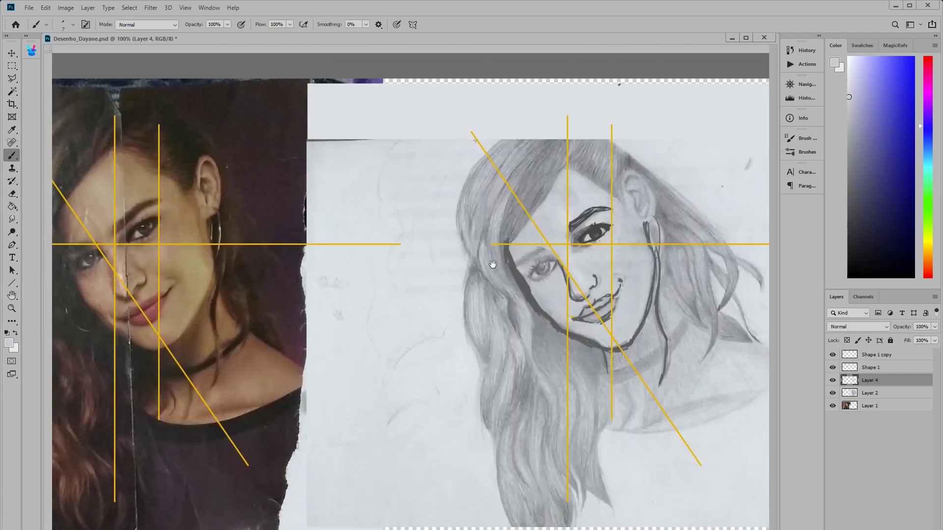
drag(493, 264, 491, 265)
key(ctrl+r)
alt+click(578, 262)
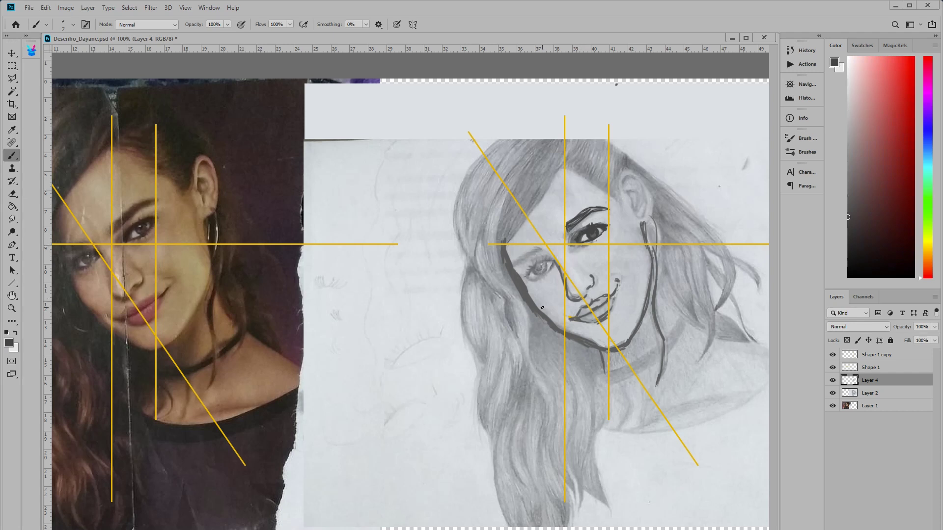
right_click(542, 244)
key(Escape)
right_click(542, 244)
key(Escape)
mouse_move(543, 245)
mouse_down()
mouse_move(510, 250)
mouse_move(527, 247)
mouse_move(539, 247)
mouse_up()
Step: Cover the pencil eye farther from the ear with sampled paper grey using an enlarged brush, and shrink the brush back
alt+click(538, 278)
key(bracketright)
key(bracketright)
key(bracketright)
key(bracketright)
key(bracketright)
key(bracketright)
key(bracketright)
mouse_move(532, 275)
mouse_down()
mouse_move(547, 267)
mouse_move(542, 257)
mouse_up()
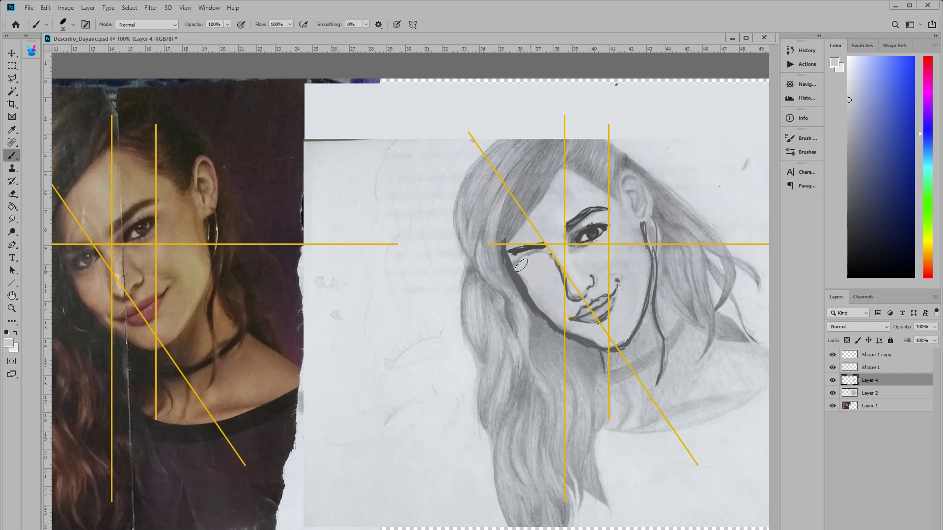
alt+click(590, 229)
key(bracketleft)
key(bracketleft)
key(bracketleft)
key(bracketleft)
key(bracketleft)
key(bracketleft)
key(bracketleft)
Step: Choose bright yellow-green, mark the far eyebrow's gap and slant on the photo and drawing, and undo the marks
click(927, 224)
click(907, 63)
drag(83, 245, 84, 252)
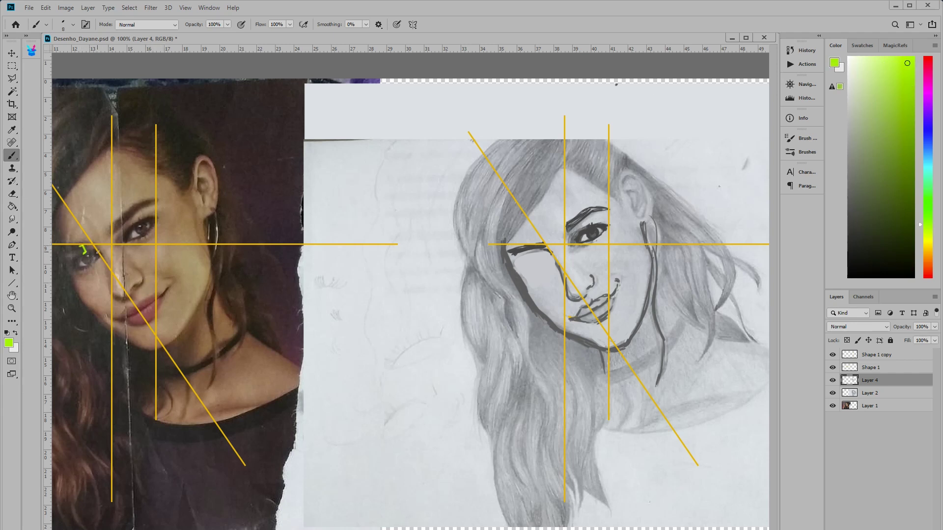
key(ctrl+z)
mouse_move(101, 254)
mouse_down()
mouse_move(65, 269)
mouse_move(58, 250)
mouse_up()
mouse_move(504, 247)
mouse_down()
mouse_move(513, 263)
mouse_move(550, 255)
mouse_up()
key(ctrl+z)
key(ctrl+z)
key(ctrl+z)
Step: Trace the far cheek's contour on the photo with cross lines toward the nose and mouth, then undo the strokes
mouse_move(108, 327)
mouse_down()
mouse_move(71, 285)
mouse_move(64, 258)
mouse_move(110, 324)
mouse_up()
drag(68, 285, 106, 265)
drag(94, 309, 110, 292)
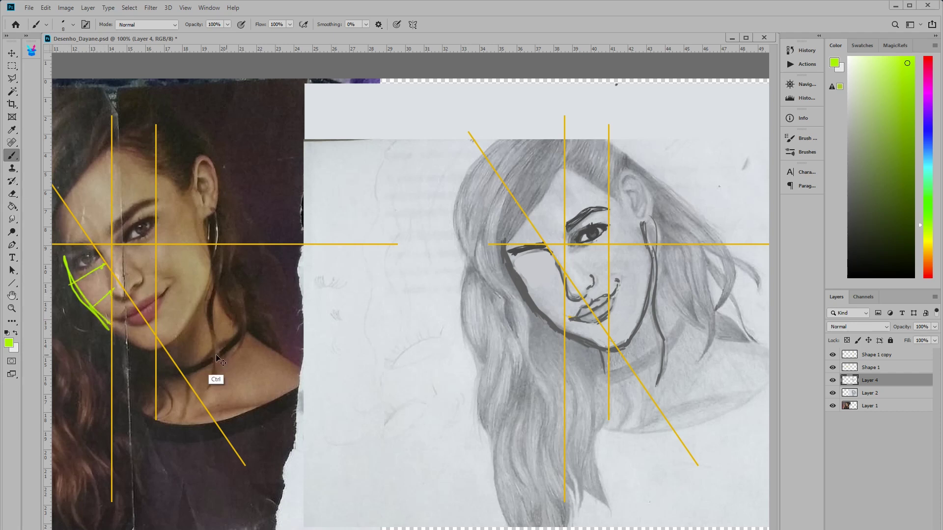
key(ctrl+z)
key(ctrl+z)
key(ctrl+z)
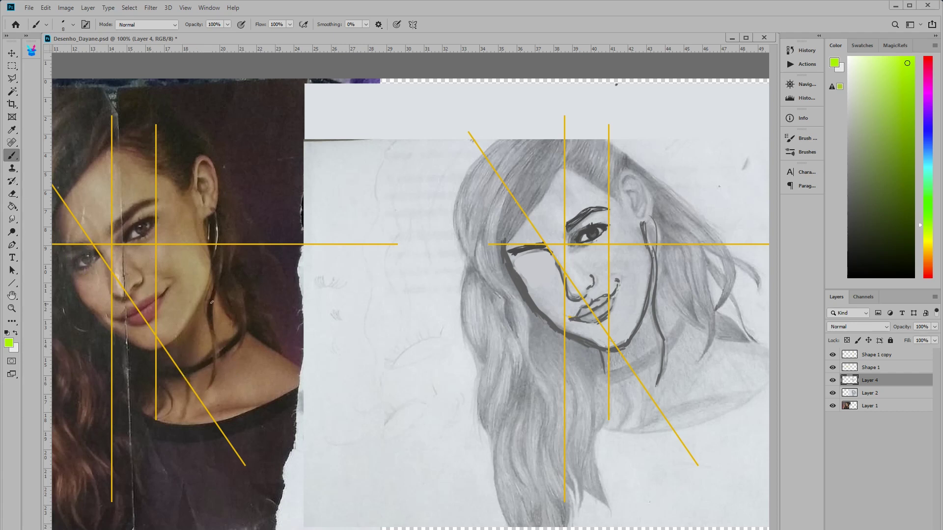
Step: Paint the eye farther from the ear below its brow in sampled dark grey, shading it at 60% brush opacity
alt+click(523, 252)
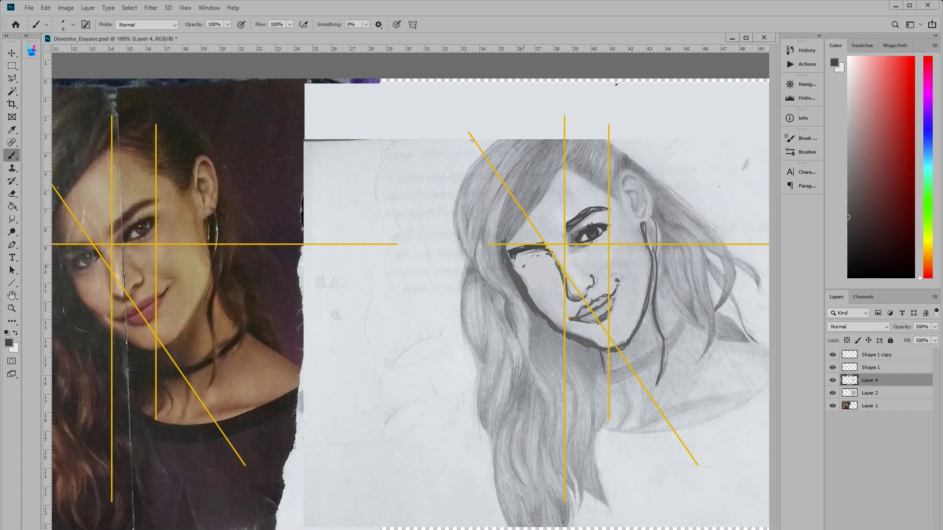
drag(523, 268, 547, 256)
drag(554, 261, 540, 254)
drag(518, 267, 544, 253)
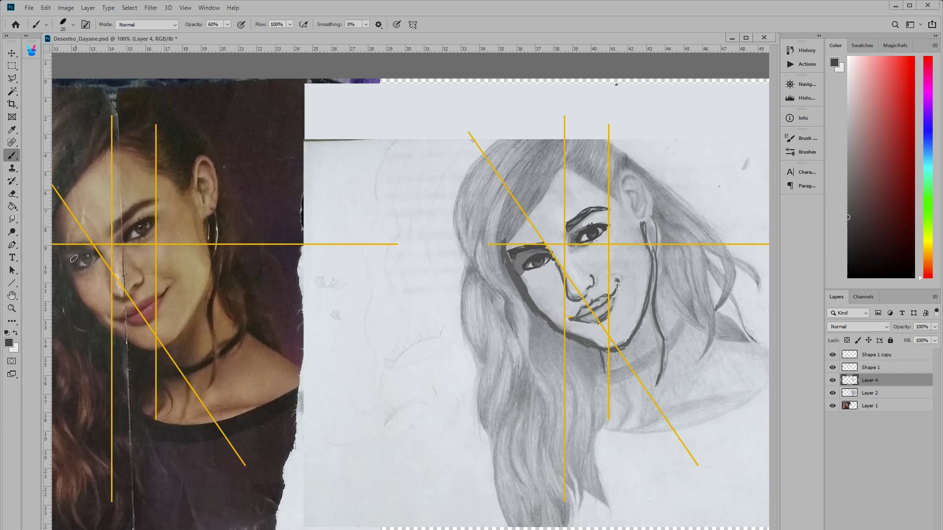
mouse_move(529, 271)
mouse_down()
mouse_move(550, 260)
mouse_move(520, 273)
mouse_move(503, 255)
mouse_move(519, 272)
mouse_move(527, 252)
mouse_move(522, 269)
mouse_move(551, 259)
mouse_up()
Step: Shade the nose base, mouth corner and inner end of the eyebrow nearer the ear at 50% brush opacity
key(5)
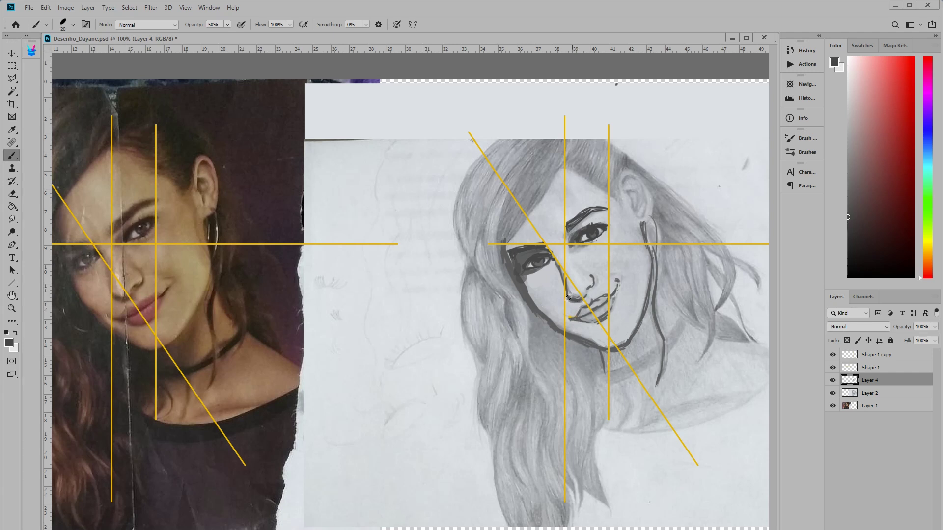
drag(569, 296, 584, 300)
mouse_move(594, 276)
mouse_down()
mouse_move(593, 293)
mouse_move(621, 286)
mouse_up()
mouse_move(575, 222)
mouse_down()
mouse_move(566, 231)
mouse_move(578, 220)
mouse_up()
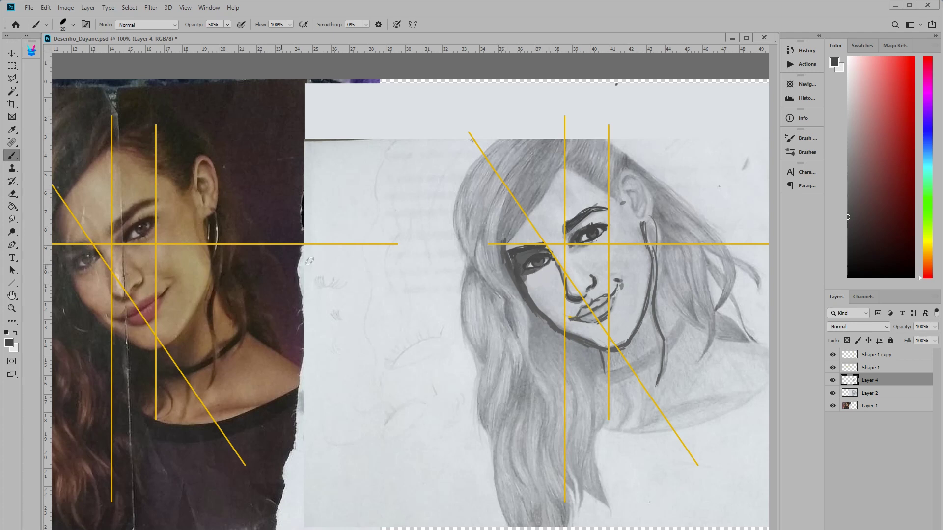
Step: Choose bright green, outline the forehead area on the photo and the drawing, and undo the outlines
scroll(346, 273, left, 3)
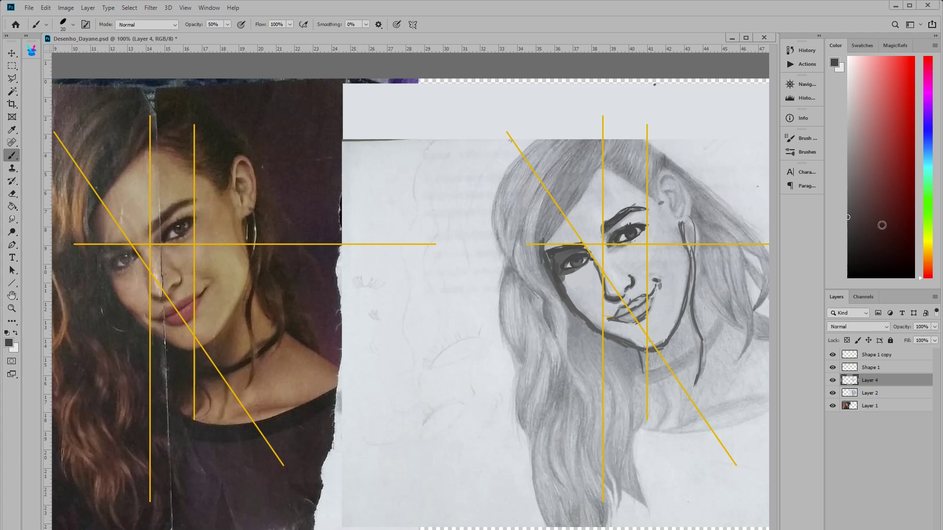
click(927, 215)
click(913, 60)
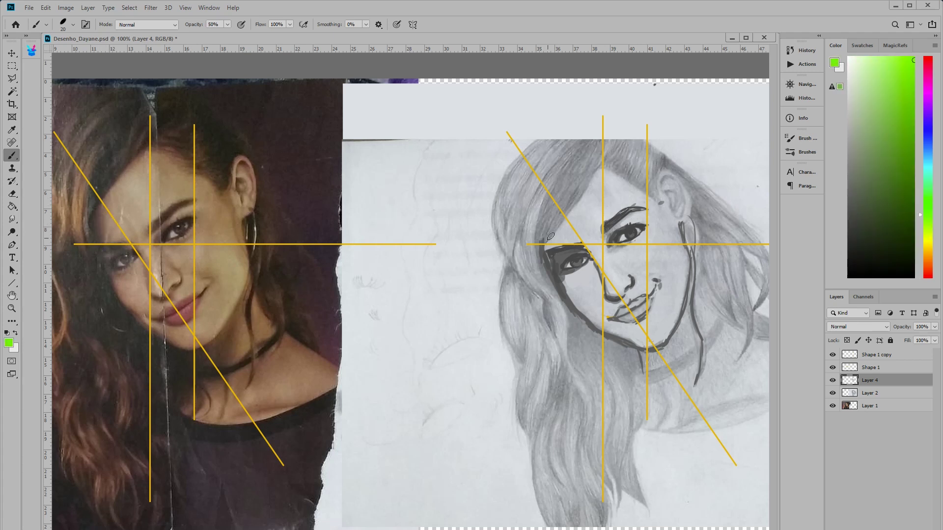
mouse_move(100, 241)
mouse_down()
mouse_move(97, 199)
mouse_move(163, 143)
mouse_move(199, 190)
mouse_move(124, 243)
mouse_up()
mouse_move(546, 242)
mouse_down()
mouse_move(544, 211)
mouse_move(545, 238)
mouse_move(553, 203)
mouse_move(595, 159)
mouse_move(606, 153)
mouse_move(639, 175)
mouse_up()
key(ctrl+z)
key(ctrl+z)
key(ctrl+z)
key(ctrl+z)
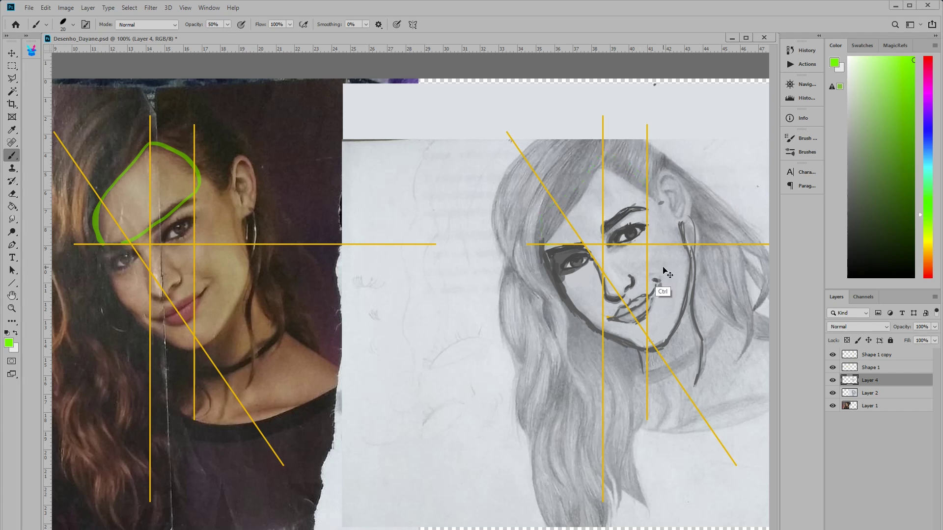
Step: Widen the drawing's forehead by painting over the slanted hairline with sampled light grey
alt+click(556, 256)
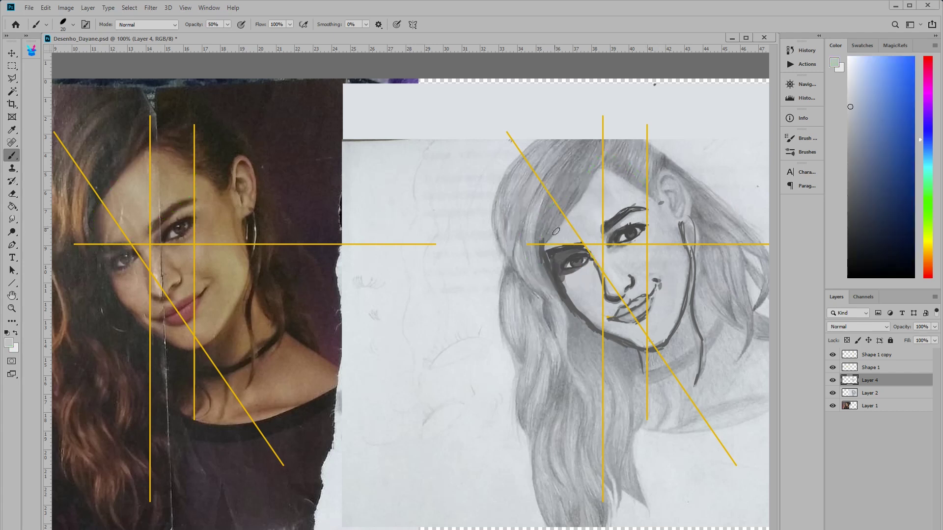
drag(557, 225, 589, 179)
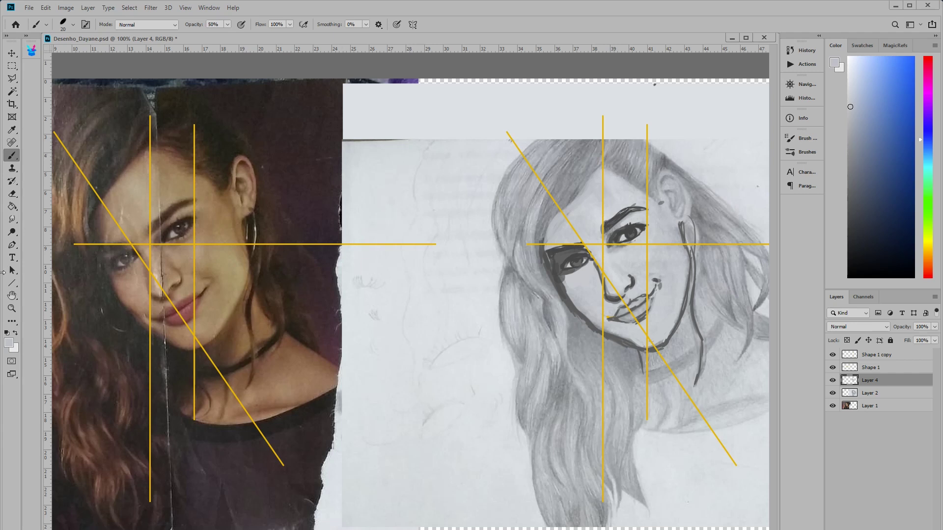
Step: Draw a horizontal 3 px line about 1129 px long from the top of the photo's forehead across to the drawing
click(12, 283)
drag(138, 145, 695, 158)
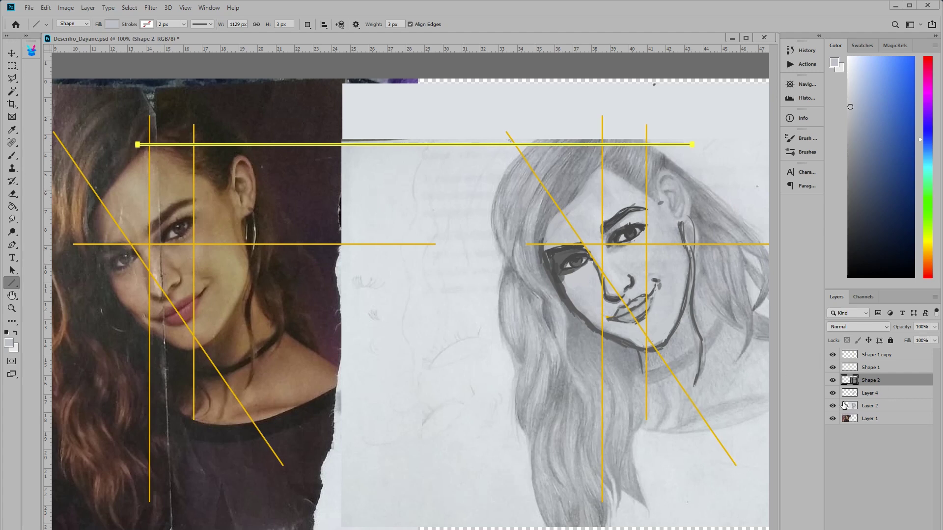
Step: Raise the drawing's forehead toward the new line by painting sampled light grey over the hair on Layer 4
click(868, 393)
key(b)
alt+click(581, 209)
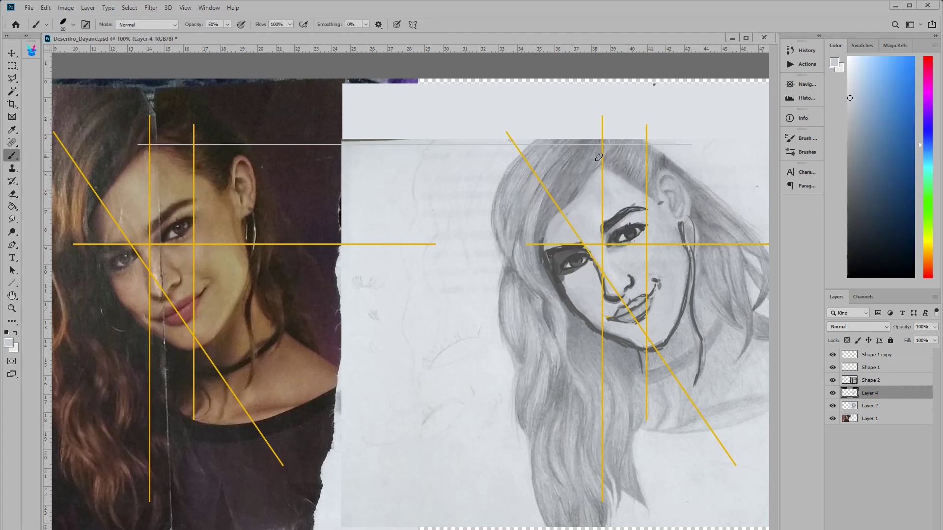
mouse_move(591, 170)
mouse_down()
mouse_move(579, 188)
mouse_move(603, 152)
mouse_move(593, 175)
mouse_move(609, 158)
mouse_move(624, 171)
mouse_move(611, 172)
mouse_move(616, 181)
mouse_move(605, 150)
mouse_move(627, 186)
mouse_move(654, 194)
mouse_move(652, 207)
mouse_move(652, 198)
mouse_move(668, 216)
mouse_move(649, 226)
mouse_move(663, 188)
mouse_up()
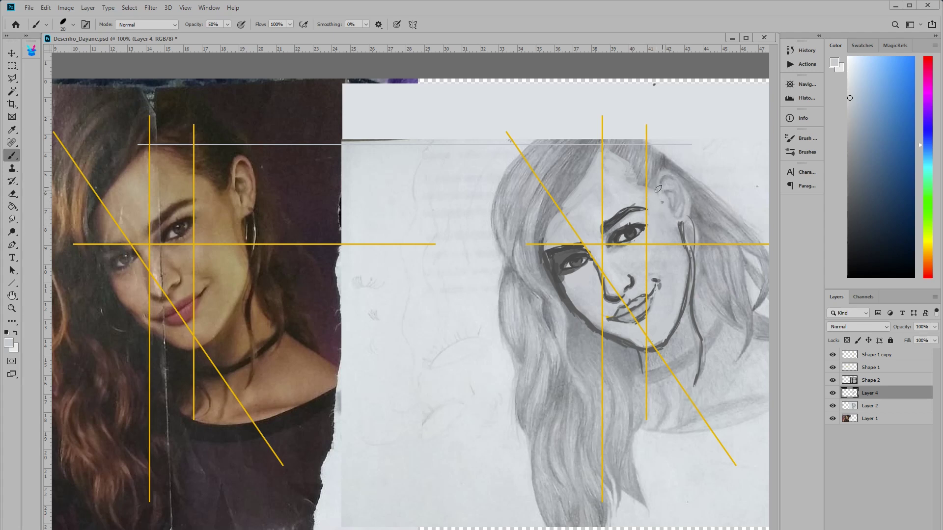
alt+click(670, 220)
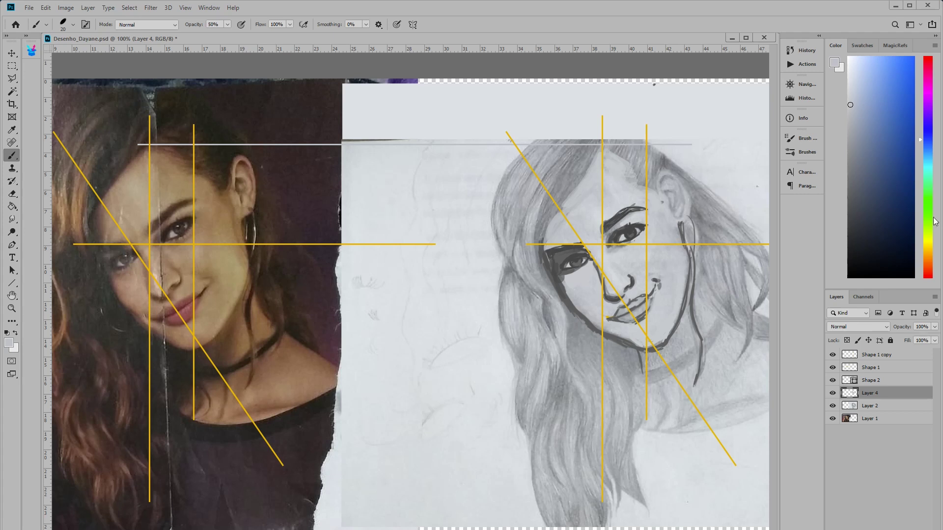
Step: Choose red, shrink the brush and mark the distance from the photo's earlobe to the nearest vertical guide on Shape 1 copy
click(927, 278)
click(905, 97)
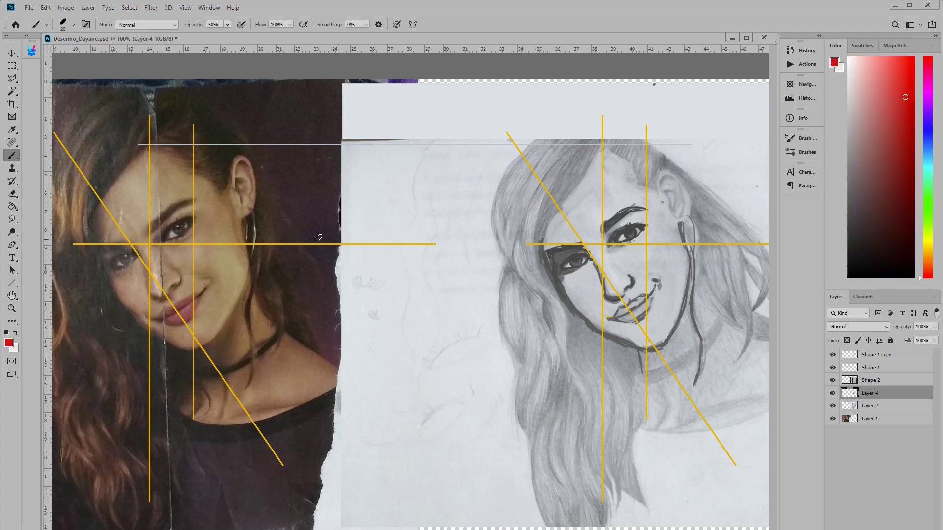
key(bracketleft)
key(bracketleft)
key(alt+period)
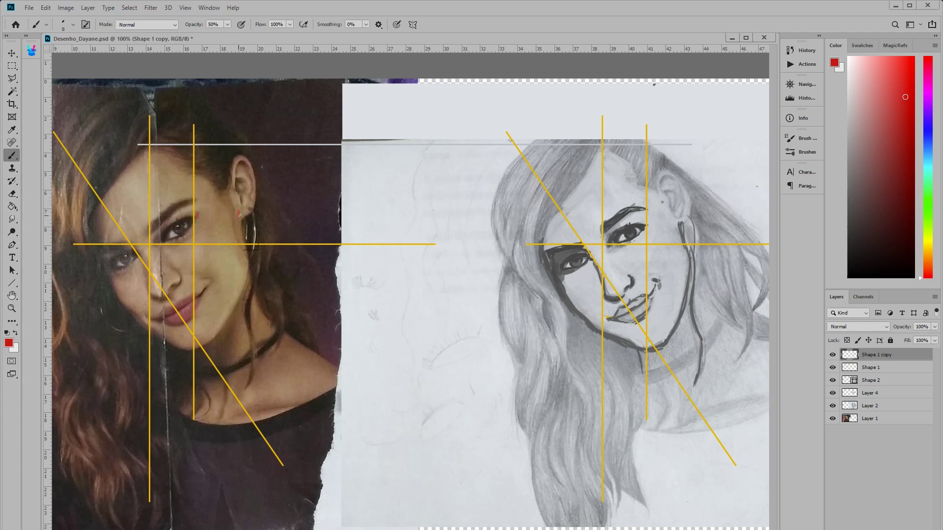
shift+click(197, 215)
Step: Duplicate the red earlobe mark layer and move the copy across to the drawing, starting at its matching vertical guide
key(ctrl+j)
key(ctrl+t)
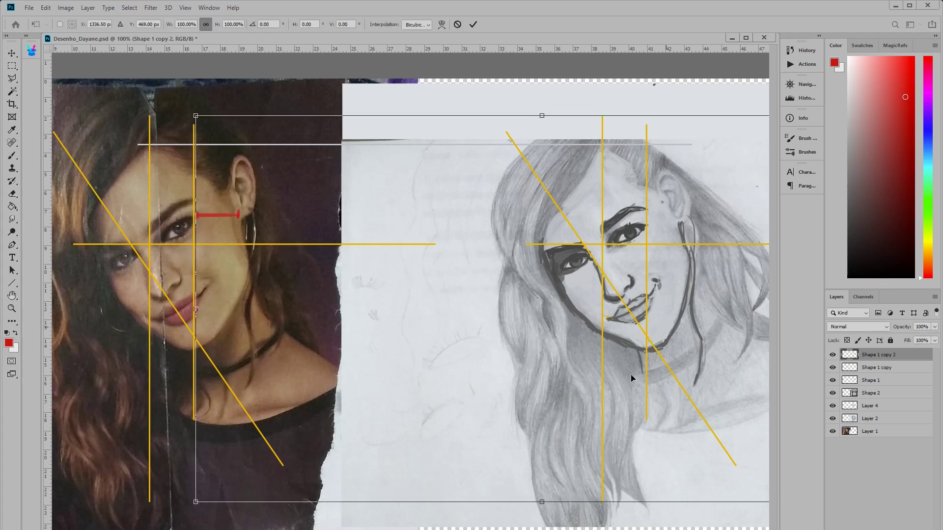
key(Return)
key(b)
key(v)
mouse_move(215, 216)
mouse_down()
mouse_move(209, 221)
mouse_move(670, 219)
mouse_move(662, 220)
mouse_up()
key(ctrl)
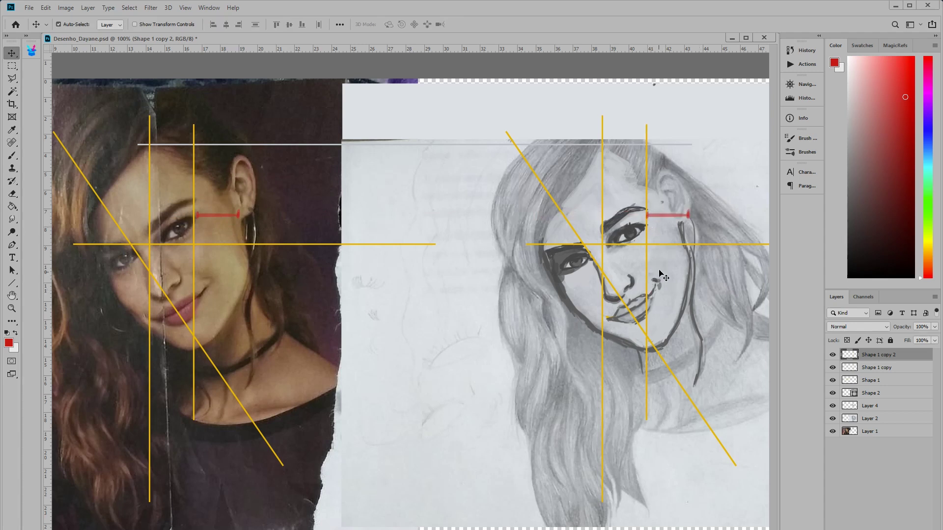
Step: Paint sampled light grey on Layer 4 over the top of the drawing's cheek outline, just below the ear
ctrl+click(675, 245)
key(b)
alt+click(676, 260)
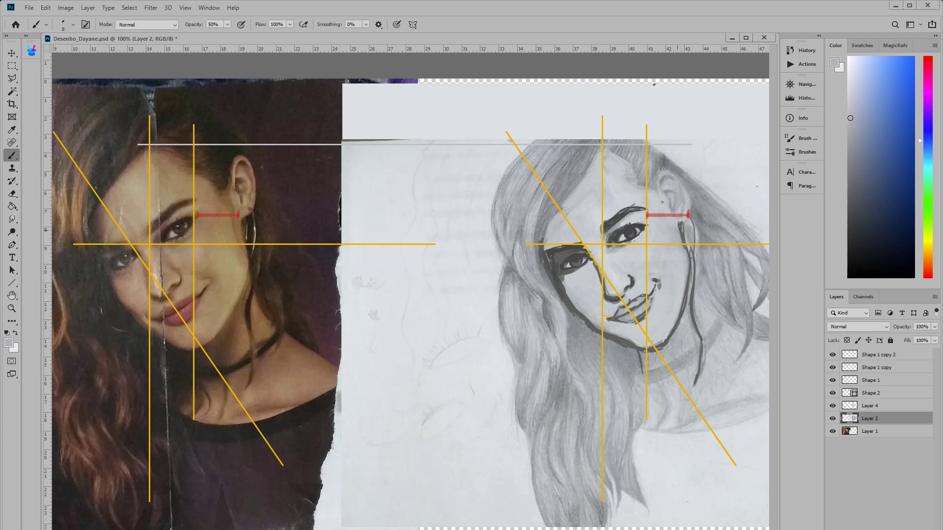
click(869, 406)
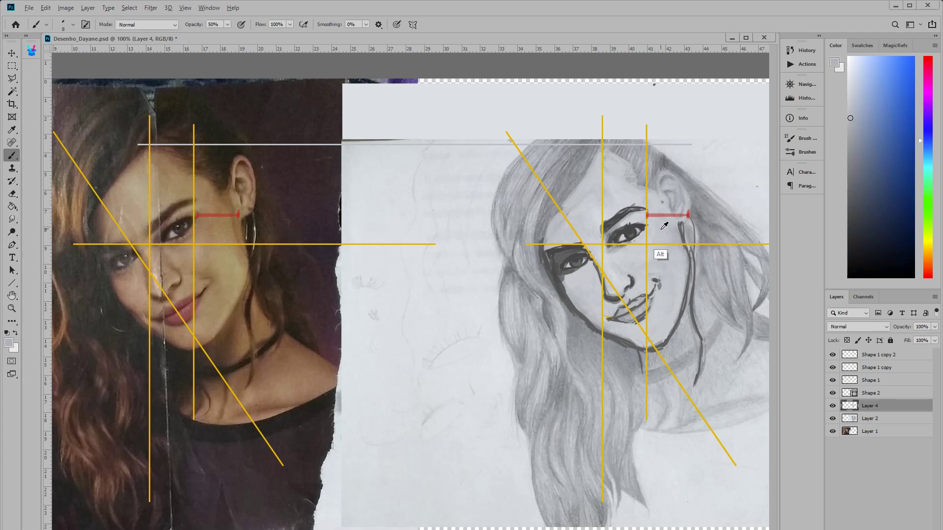
alt+click(661, 253)
mouse_move(681, 224)
mouse_down()
mouse_move(682, 247)
mouse_move(683, 239)
mouse_up()
key(bracketright)
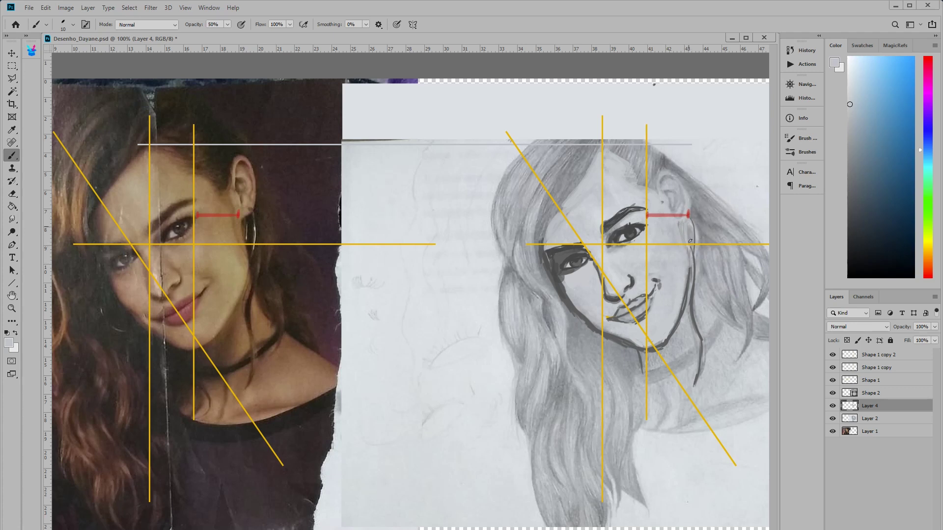
Step: Redraw the cheek outline in sampled dark grey up to the red mark and clean its inner edge with light grey
alt+click(689, 286)
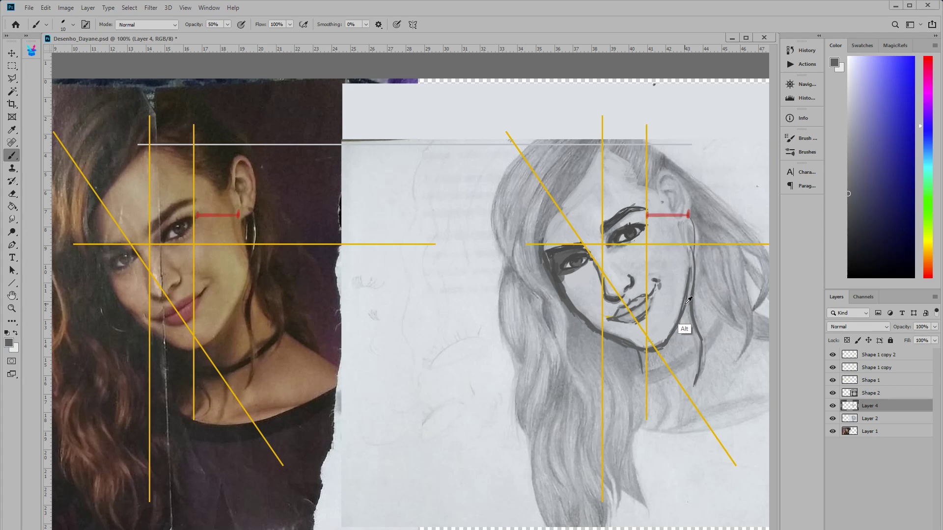
alt+click(693, 280)
mouse_move(689, 297)
mouse_down()
mouse_move(698, 260)
mouse_move(691, 226)
mouse_move(696, 274)
mouse_move(687, 263)
mouse_move(678, 315)
mouse_move(689, 282)
mouse_up()
alt+click(684, 286)
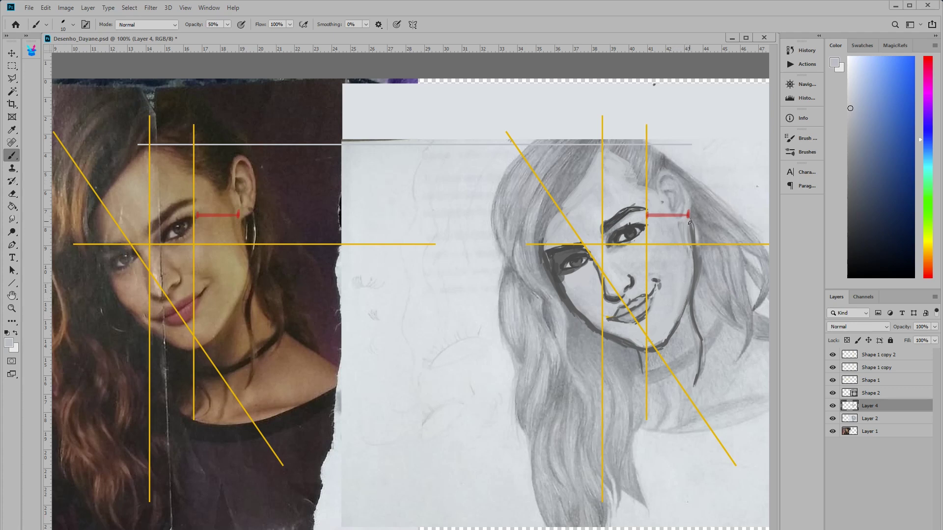
Step: Sketch the drawing's hairline in sampled dark grey from beside the ear up across the temple to the forehead's top
alt+click(631, 245)
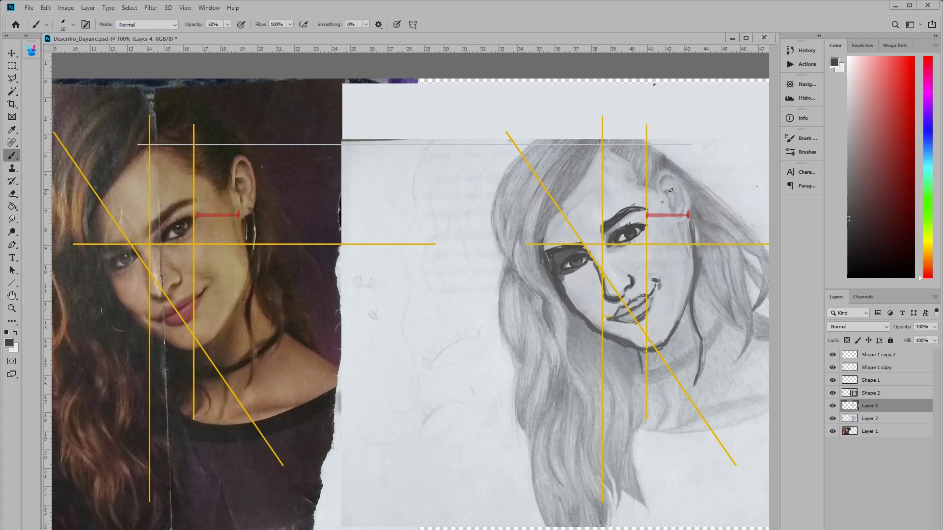
drag(648, 188, 663, 187)
drag(220, 206, 222, 222)
key(ctrl+z)
drag(648, 182, 612, 148)
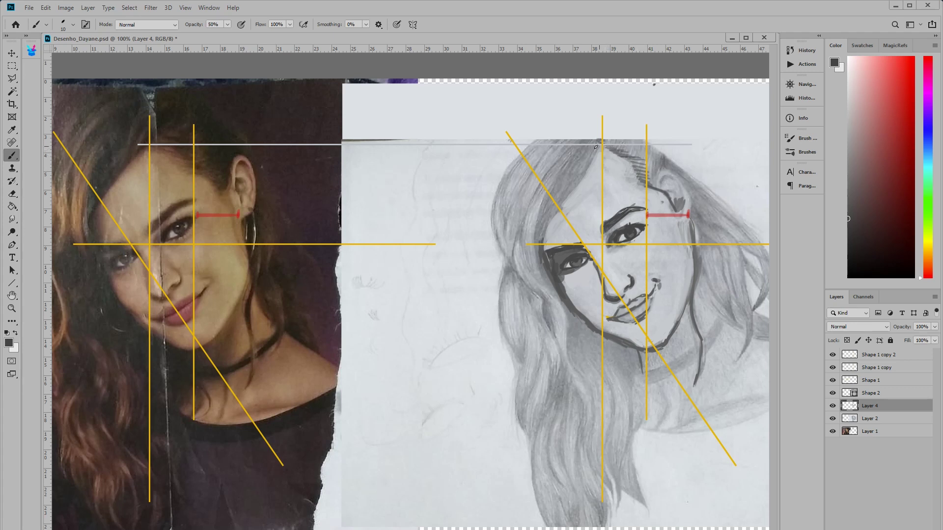
Step: Darken the slanted hairline and outer face contour beside the forehead and cheek, undoing the last stroke
key(alt)
alt+click(562, 254)
drag(554, 210, 540, 243)
drag(546, 266, 554, 324)
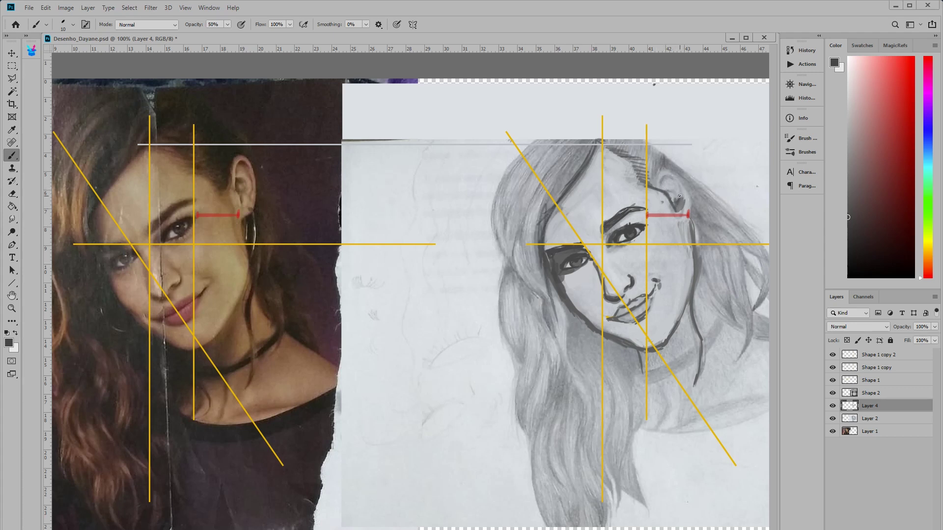
key(ctrl+z)
Step: Hatch the swept-back hair between the forehead and ear in dark grey at 100% brush opacity
mouse_move(672, 208)
mouse_down()
mouse_move(688, 167)
mouse_move(672, 144)
mouse_up()
mouse_move(691, 177)
mouse_down()
mouse_move(671, 198)
mouse_move(681, 168)
mouse_move(665, 182)
mouse_move(678, 156)
mouse_move(650, 184)
mouse_move(669, 158)
mouse_move(647, 161)
mouse_move(672, 149)
mouse_move(631, 140)
mouse_up()
mouse_move(680, 183)
mouse_down()
mouse_move(698, 176)
mouse_move(684, 207)
mouse_up()
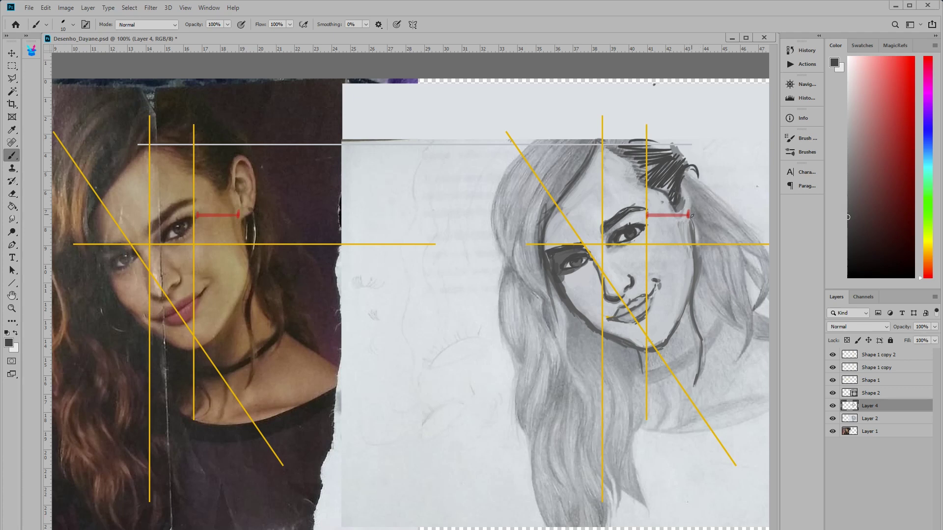
Step: Outline the drawing's ear beyond the red mark, hatch the dark hair behind the lobe and sample light grey there
mouse_move(705, 177)
mouse_down()
mouse_move(690, 163)
mouse_move(701, 172)
mouse_up()
drag(697, 225, 701, 229)
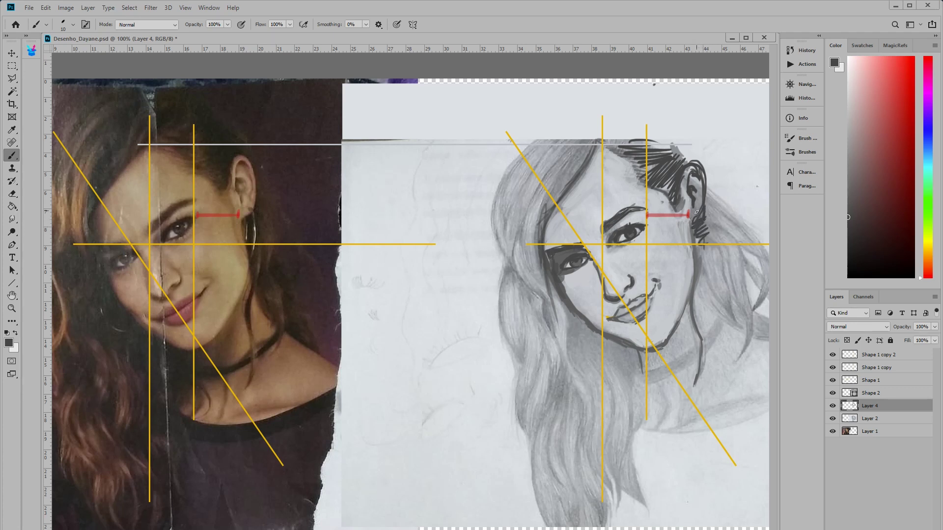
alt+click(698, 207)
alt+click(694, 222)
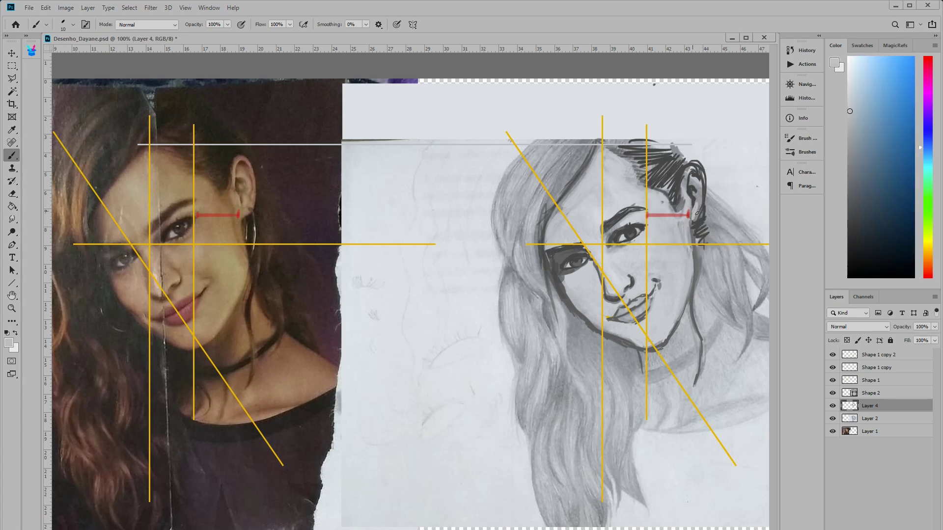
Step: Delete the copied red earlobe mark from the drawing
key(v)
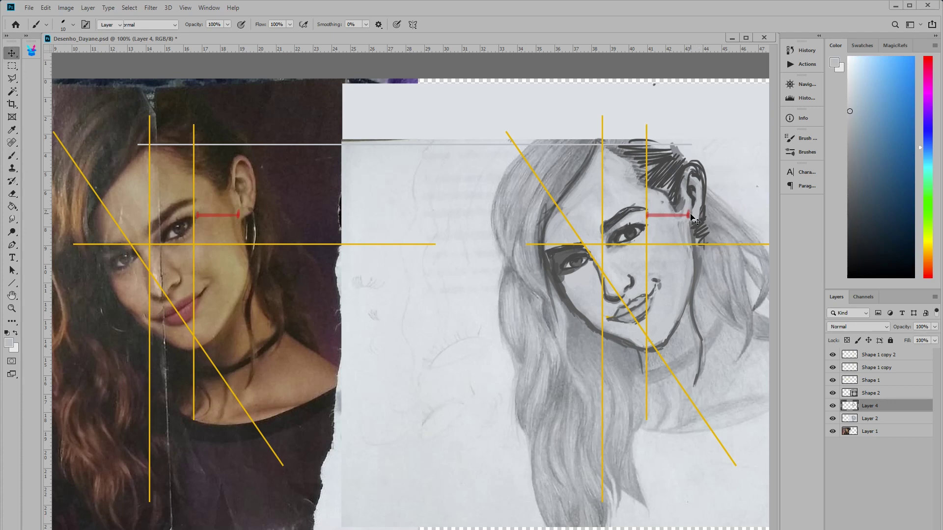
click(688, 214)
key(Delete)
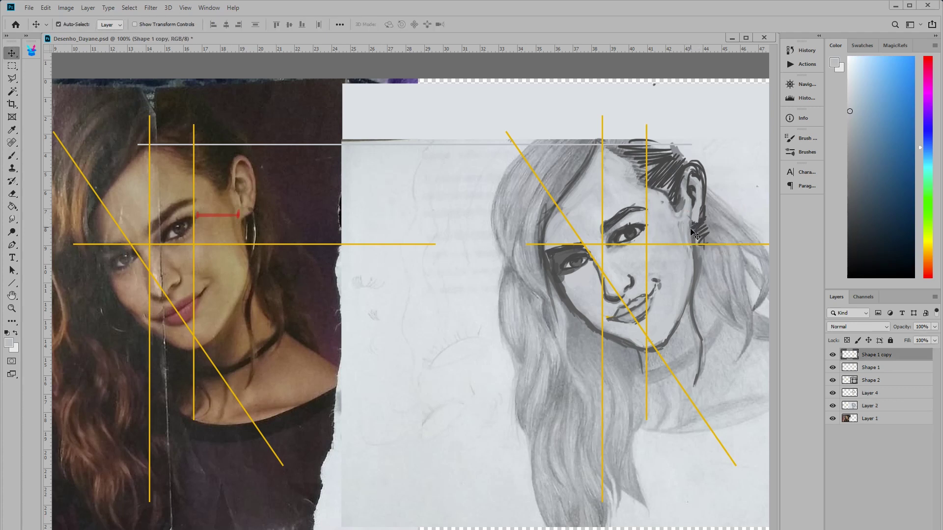
Step: Touch up the skin beneath the drawing's shadowed eye and the mouth on Layer 4 with sampled light and dark greys
key(ctrl+r)
drag(680, 223, 665, 224)
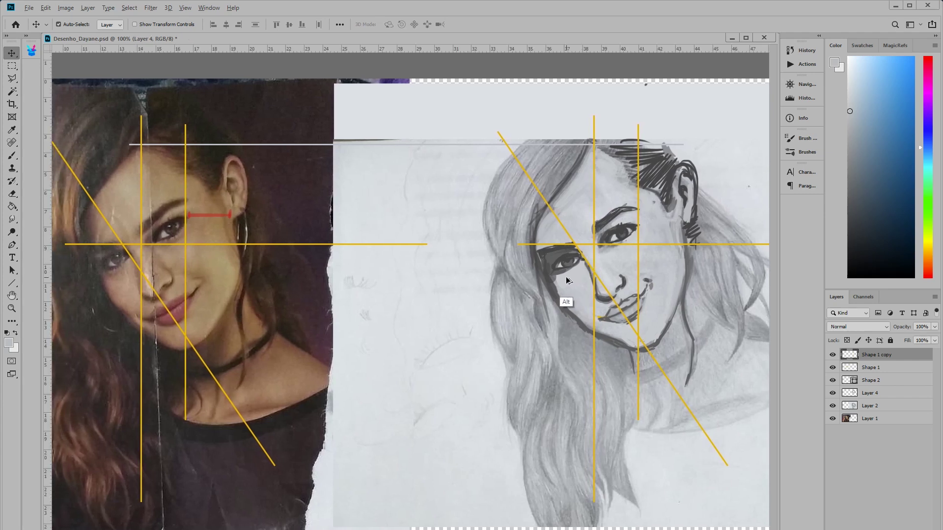
key(b)
alt+click(569, 282)
key(v)
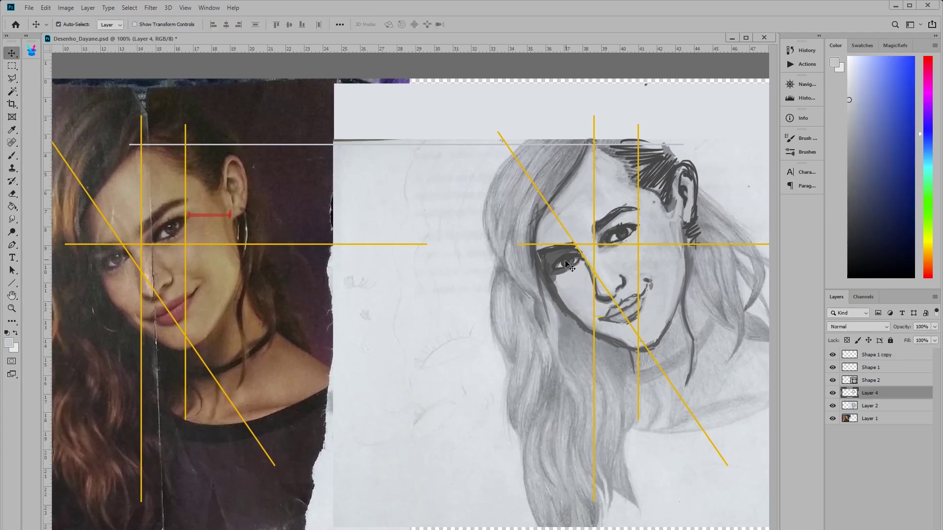
key(b)
alt+click(577, 281)
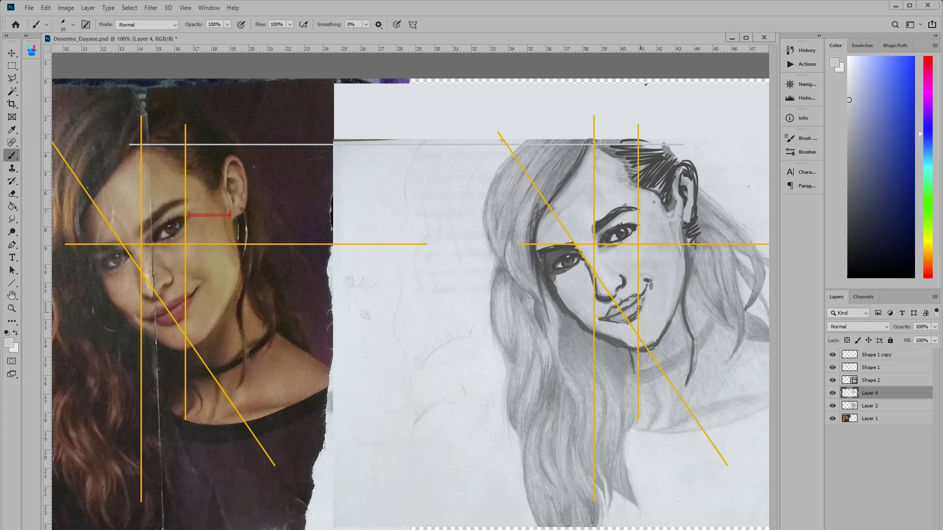
alt+click(617, 314)
key(ctrl+minus)
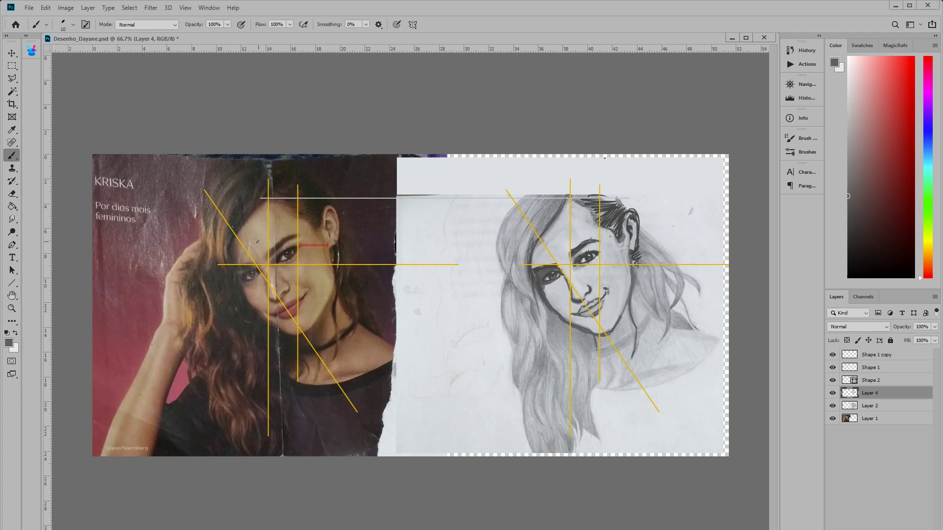
Step: Copy a rectangular area around the woman's head and hair from Layer 1 into a new 588 x 828 px document
key(m)
mouse_move(205, 164)
mouse_down()
mouse_move(133, 167)
mouse_move(327, 393)
mouse_move(397, 402)
mouse_move(388, 398)
mouse_move(386, 431)
mouse_up()
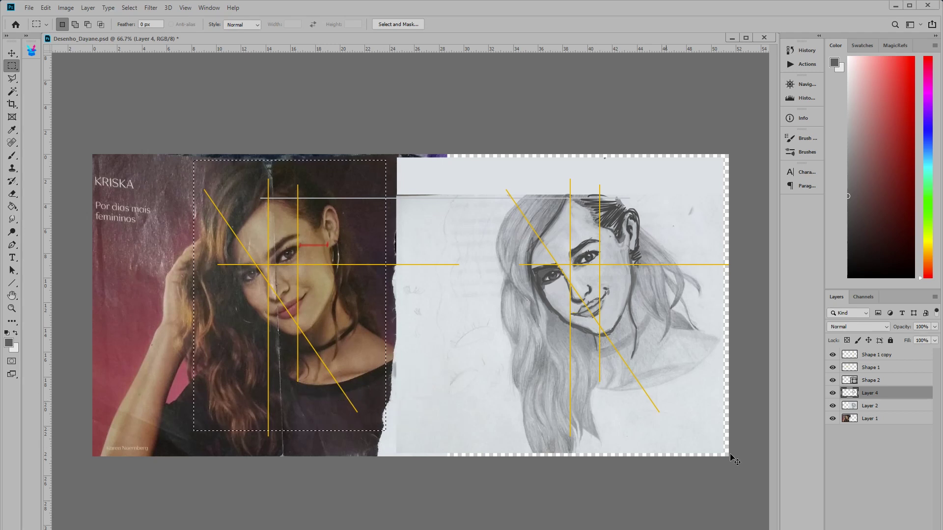
click(869, 419)
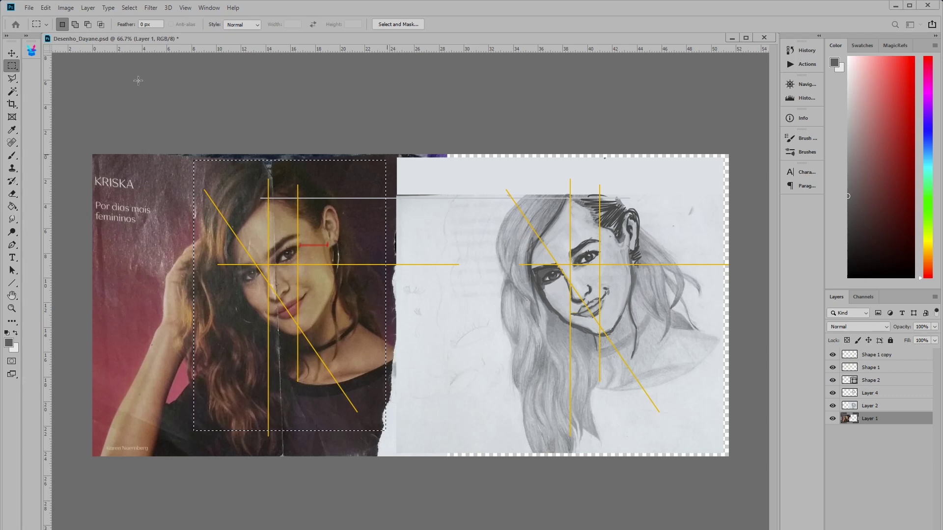
key(ctrl+n)
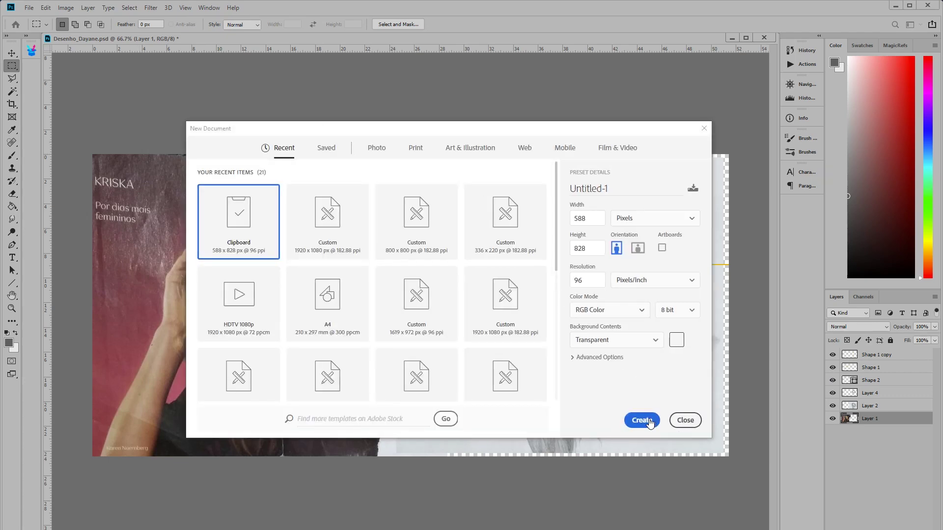
click(649, 421)
key(ctrl+v)
drag(278, 50, 584, 78)
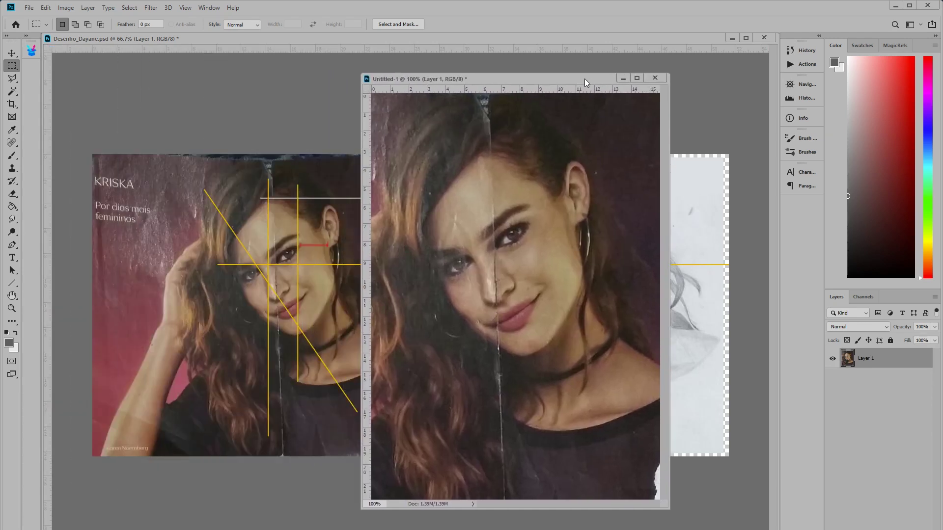
Step: Desaturate the copied portrait and preview a Posterize adjustment with few levels on it
key(ctrl+shift+u)
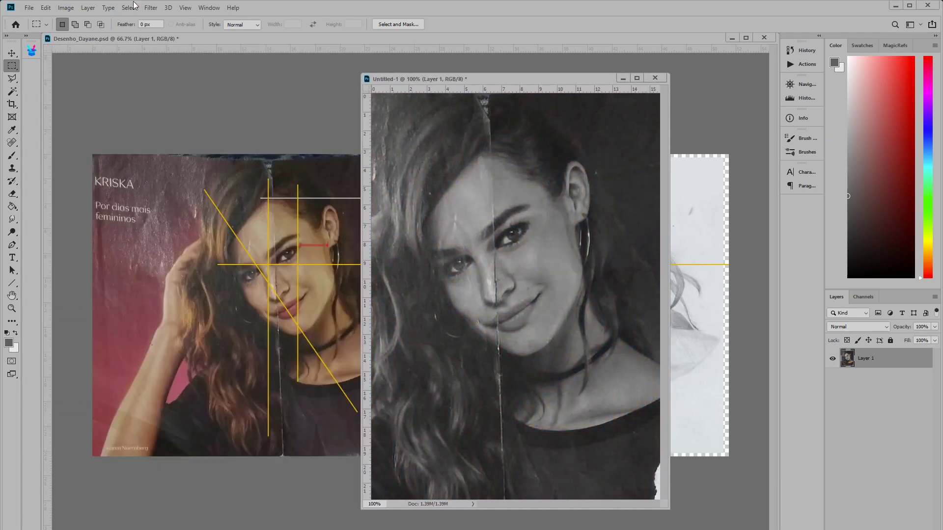
click(65, 7)
mouse_move(83, 34)
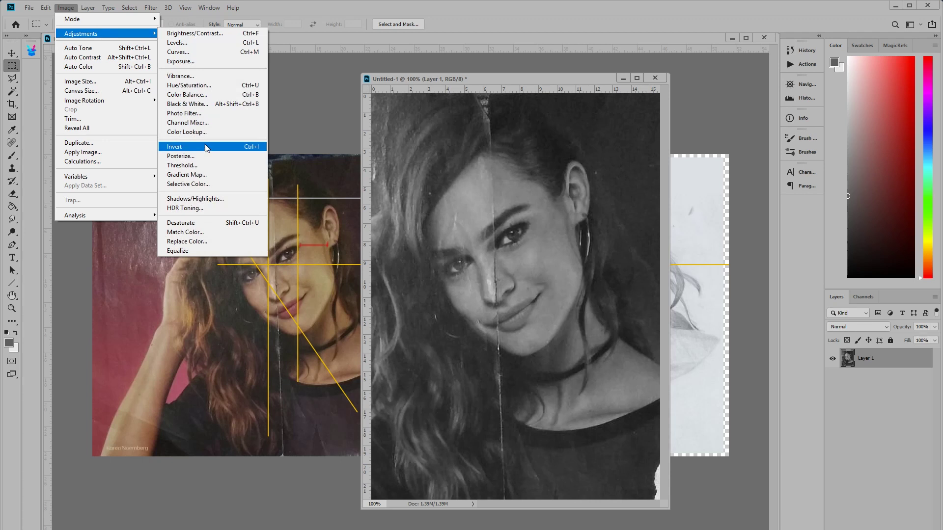
mouse_move(126, 26)
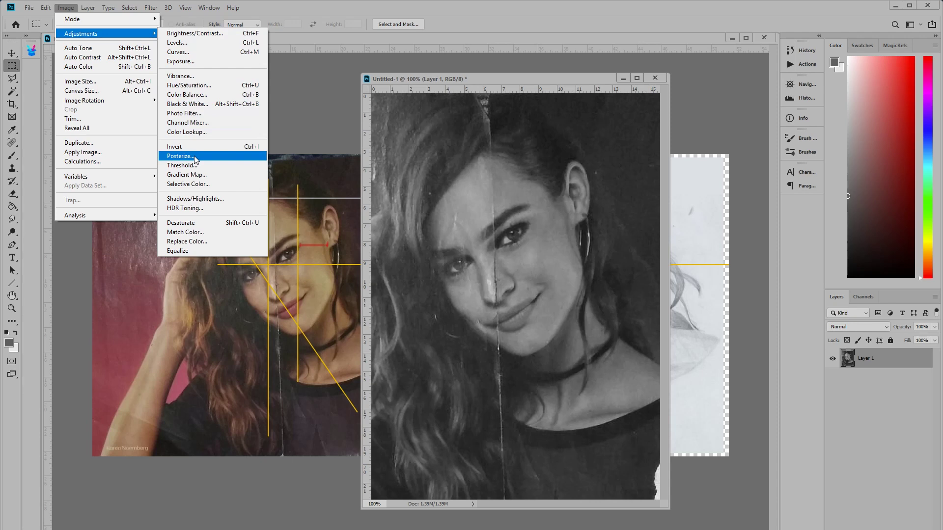
click(195, 157)
drag(648, 362, 651, 363)
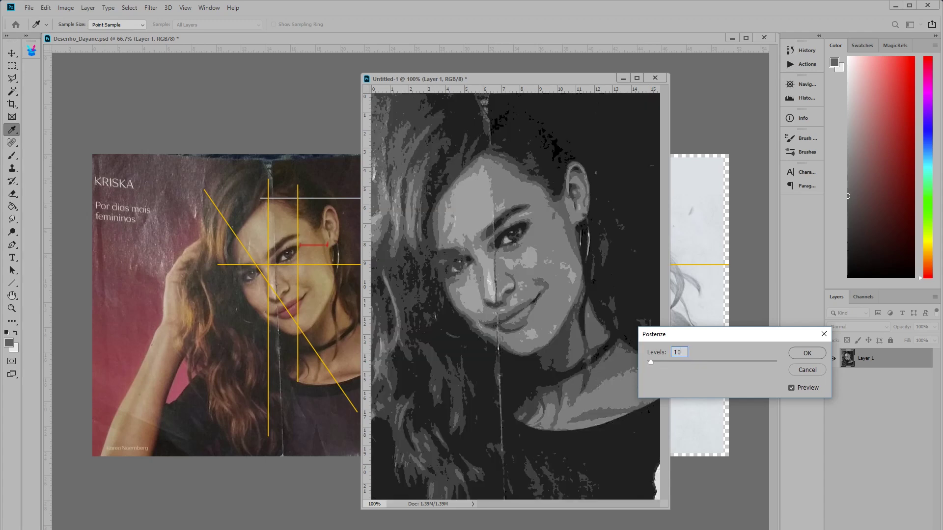
Step: Compare Posterize at 12 and 14 levels, and apply it to the portrait with 10 levels
key(Up)
text(12)
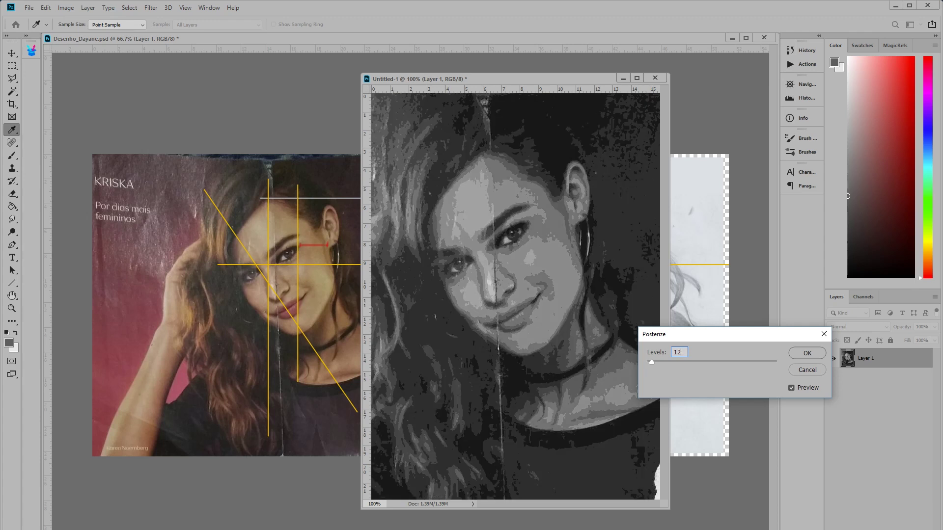
double_click(682, 354)
text(14)
double_click(682, 354)
text(10)
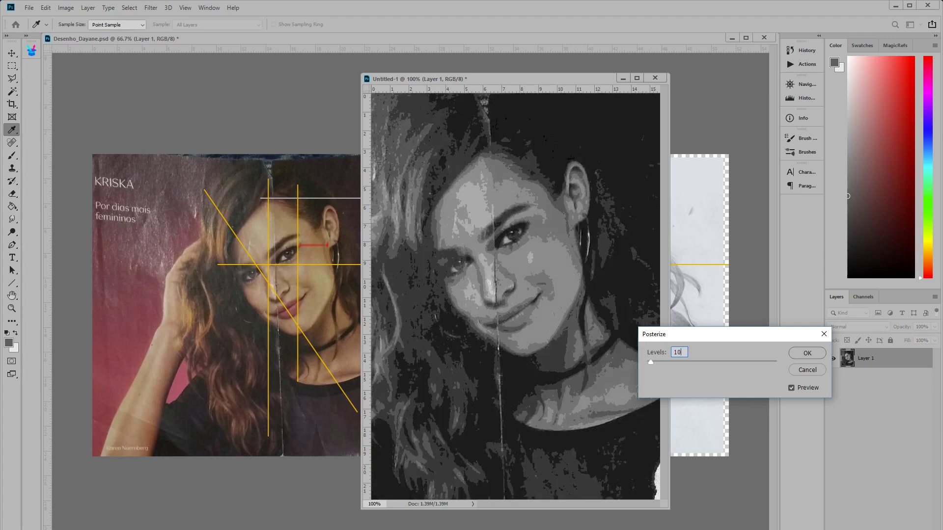
click(806, 353)
Step: Bring the posterized portrait back into Desenho_Dayane.psd above Layer 1, aligned over the original photo
key(m)
drag(572, 77, 286, 79)
click(395, 39)
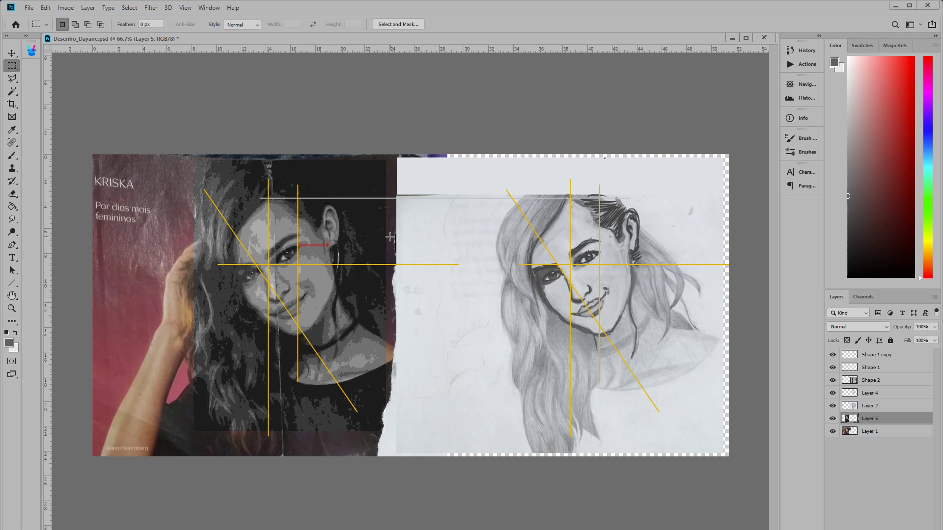
Step: Hide and show the posterized layer to compare its tonal areas with the colour photo and the drawing
key(b)
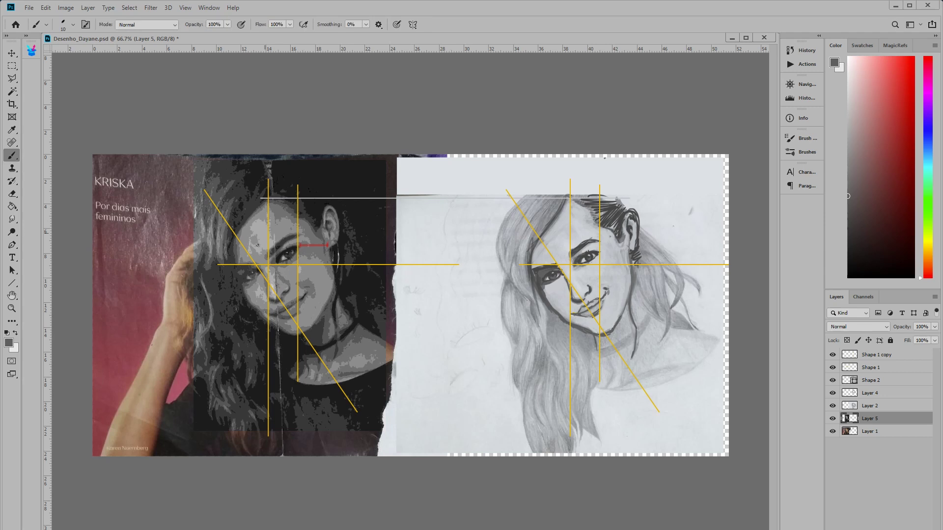
key(alt)
key(alt)
click(833, 418)
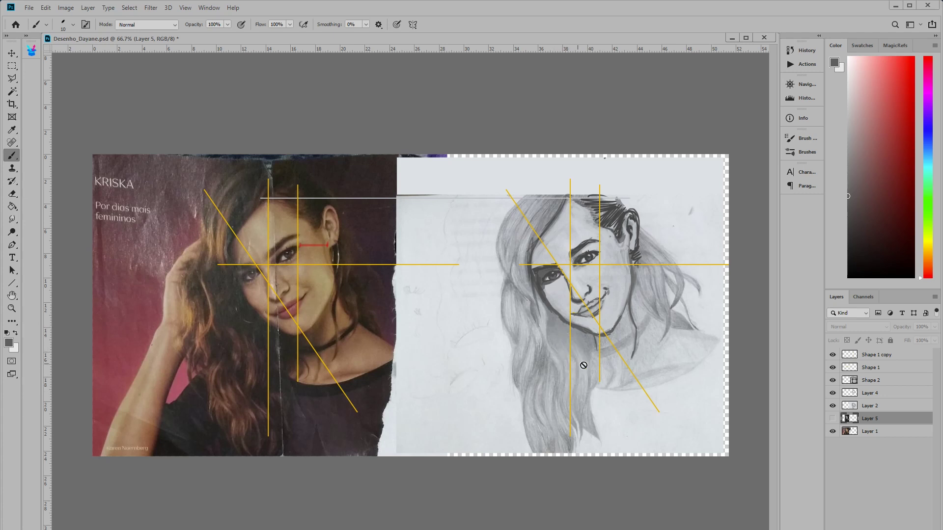
click(833, 419)
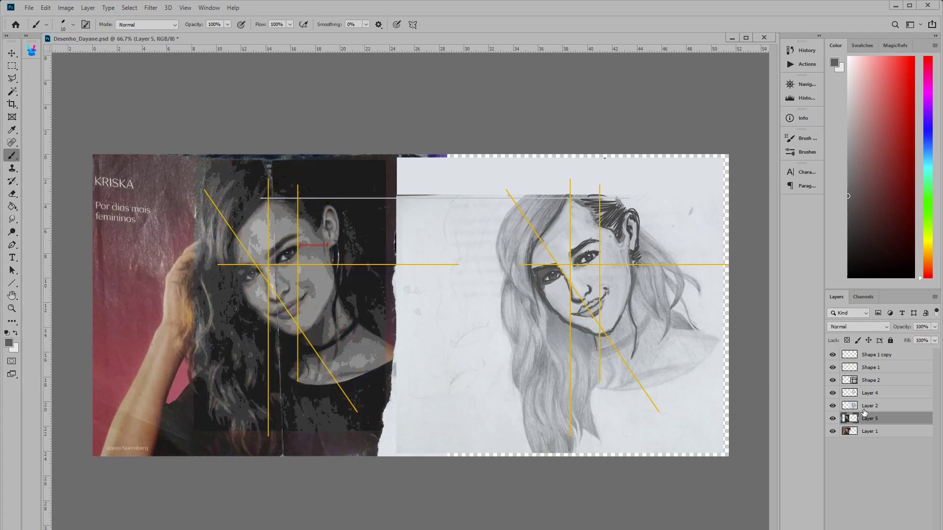
Step: Paint dark grey shadow strands on Layer 2 in the hair beside the jaw and down the neck with a size 30 brush
click(869, 406)
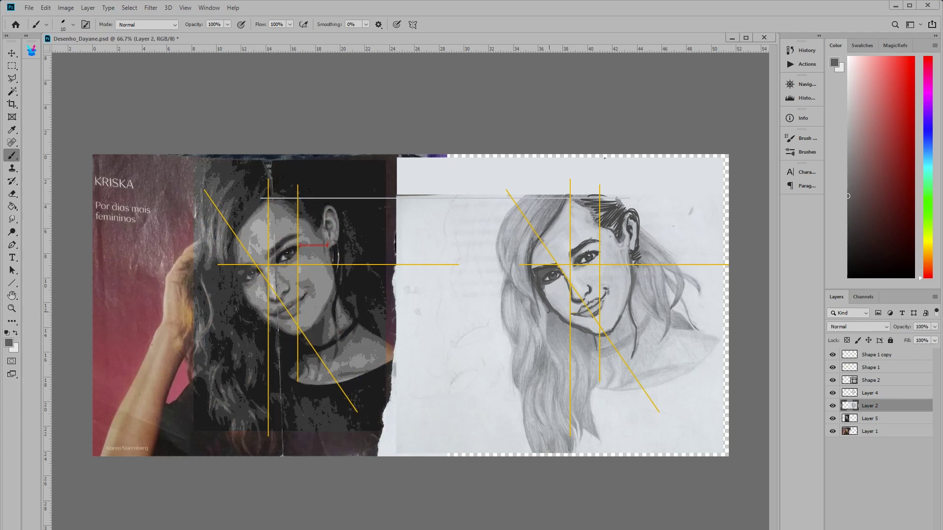
key(bracketright)
key(bracketright)
key(bracketright)
drag(541, 297, 551, 326)
alt+click(552, 307)
click(848, 212)
mouse_move(554, 344)
mouse_down()
mouse_move(552, 319)
mouse_move(576, 366)
mouse_move(583, 333)
mouse_move(594, 349)
mouse_move(582, 369)
mouse_up()
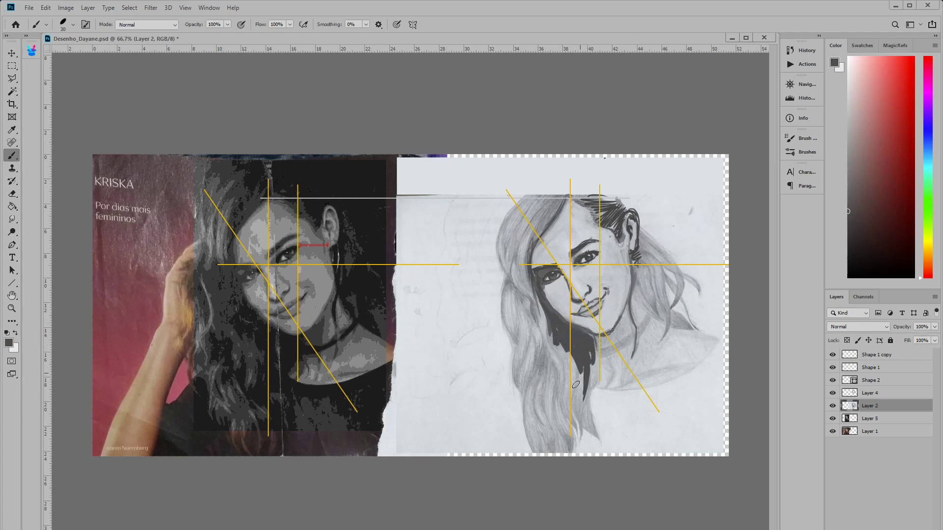
mouse_move(593, 434)
mouse_down()
mouse_move(548, 382)
mouse_move(581, 418)
mouse_move(557, 388)
mouse_move(556, 352)
mouse_move(559, 391)
mouse_move(546, 368)
mouse_move(548, 402)
mouse_move(545, 374)
mouse_move(551, 411)
mouse_move(537, 344)
mouse_move(539, 369)
mouse_move(533, 361)
mouse_move(529, 375)
mouse_move(526, 342)
mouse_move(540, 363)
mouse_move(521, 292)
mouse_move(555, 331)
mouse_move(538, 294)
mouse_up()
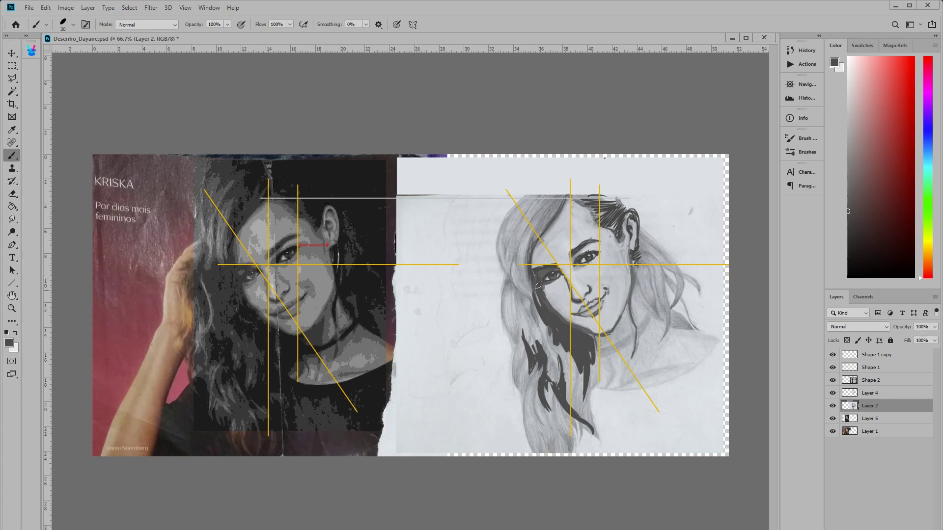
Step: Darken the hair edge beside the face, add the dark crown, and fill the hair behind the ear down to the shoulder
drag(545, 305, 536, 278)
mouse_move(571, 193)
mouse_down()
mouse_move(547, 191)
mouse_move(551, 178)
mouse_move(536, 190)
mouse_move(539, 182)
mouse_move(587, 197)
mouse_move(590, 215)
mouse_move(585, 200)
mouse_move(599, 220)
mouse_move(620, 220)
mouse_move(619, 202)
mouse_move(610, 197)
mouse_move(600, 212)
mouse_move(574, 184)
mouse_up()
mouse_move(597, 187)
mouse_down()
mouse_move(621, 207)
mouse_move(632, 248)
mouse_move(648, 243)
mouse_move(642, 233)
mouse_move(627, 204)
mouse_move(647, 253)
mouse_move(634, 257)
mouse_move(634, 280)
mouse_move(640, 230)
mouse_move(648, 280)
mouse_up()
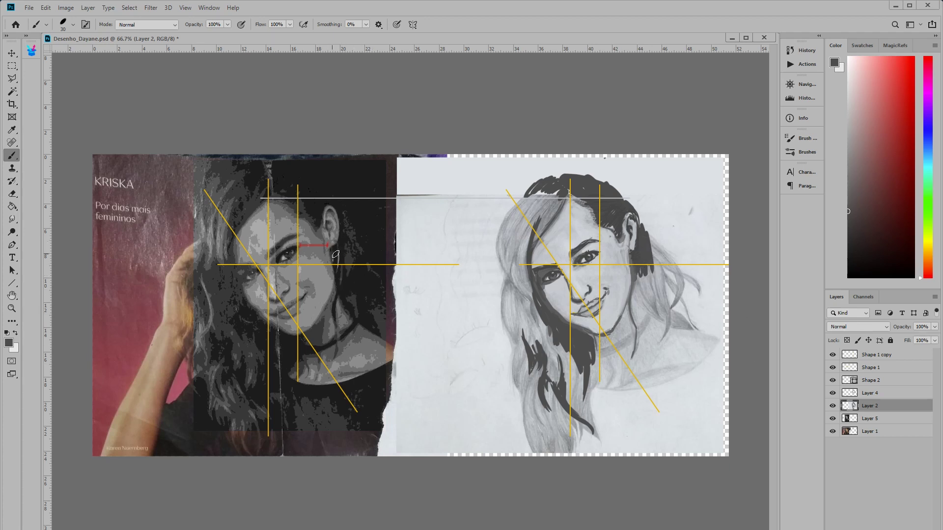
mouse_move(644, 289)
mouse_down()
mouse_move(660, 322)
mouse_move(644, 272)
mouse_move(655, 261)
mouse_move(678, 328)
mouse_move(648, 324)
mouse_move(639, 333)
mouse_up()
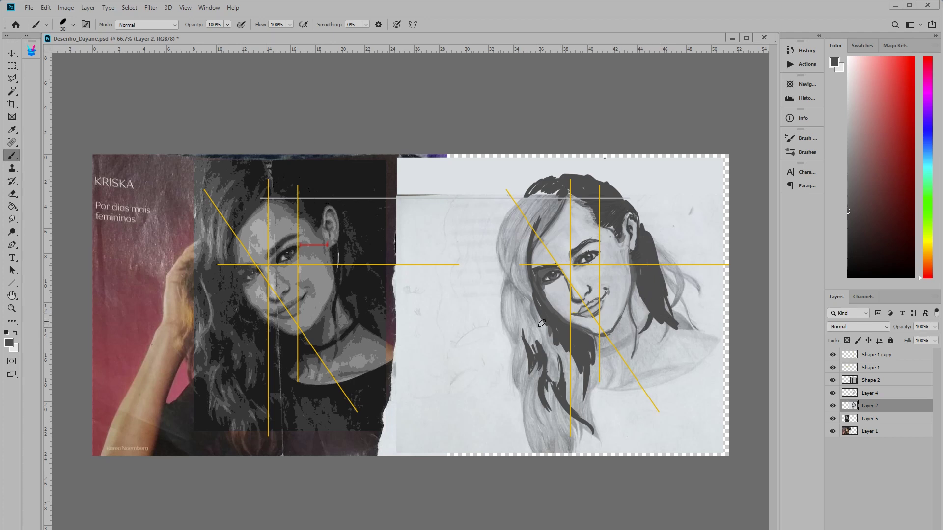
Step: Paint the dark choker around the neck and the curved neckline of the top
mouse_move(596, 353)
mouse_down()
mouse_move(652, 322)
mouse_move(610, 351)
mouse_move(656, 308)
mouse_move(606, 354)
mouse_move(640, 337)
mouse_up()
mouse_move(583, 383)
mouse_down()
mouse_move(613, 390)
mouse_move(681, 375)
mouse_move(672, 378)
mouse_up()
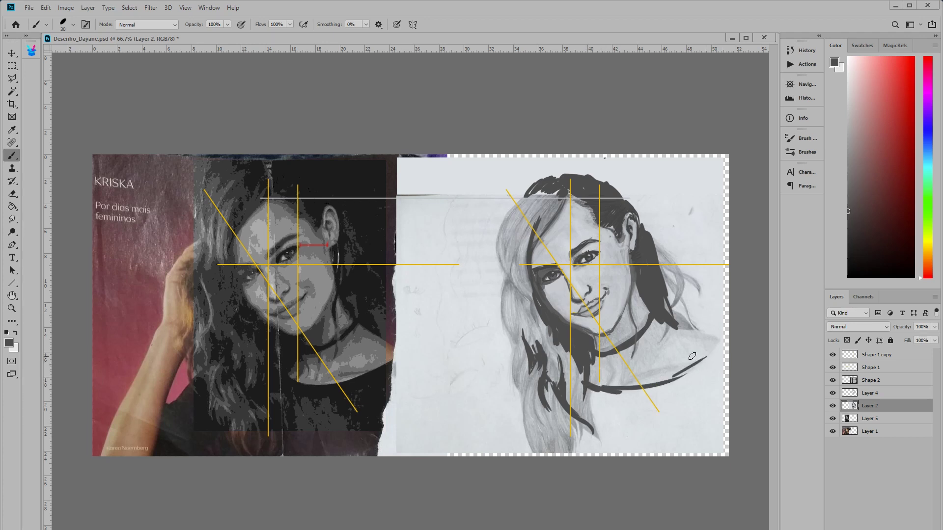
Step: Fill the gaps between the dark lower hair strands with a mid grey at 60% brush opacity
drag(550, 339, 542, 317)
key(6)
mouse_move(547, 341)
mouse_down()
mouse_move(534, 310)
mouse_move(549, 376)
mouse_move(550, 340)
mouse_move(565, 384)
mouse_move(577, 362)
mouse_move(581, 411)
mouse_move(550, 374)
mouse_up()
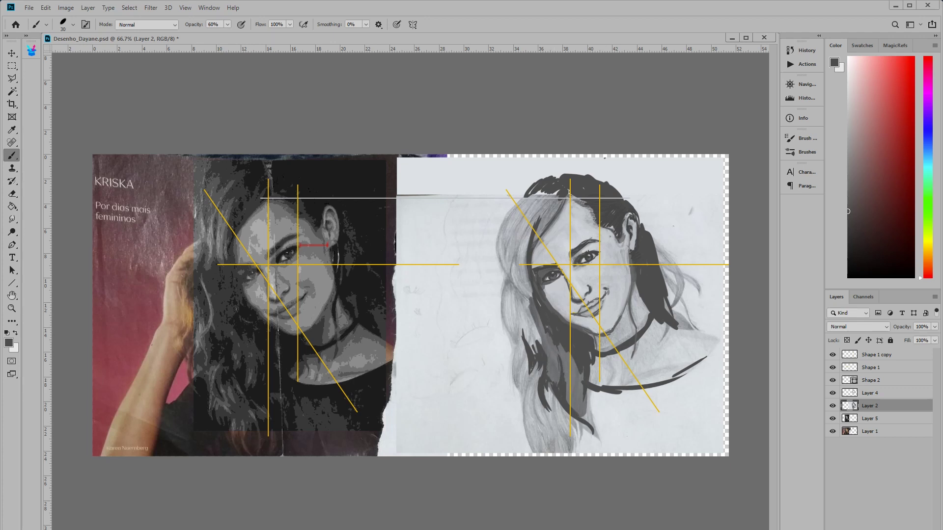
click(828, 529)
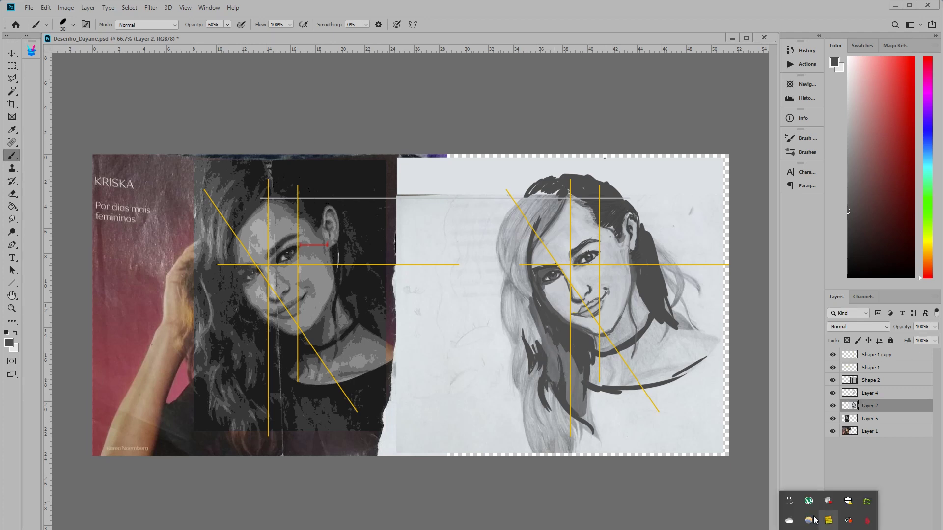
right_click(813, 521)
click(808, 511)
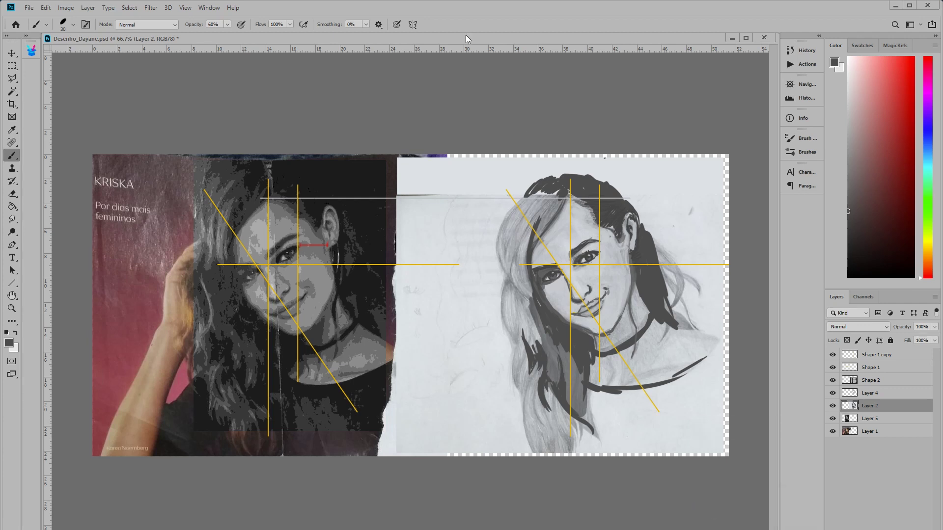
Step: Extend the 60% grey strokes over the fringe and outer hair waves, and lower the brush opacity to 30%
mouse_move(552, 352)
mouse_down()
mouse_move(528, 310)
mouse_move(533, 344)
mouse_move(520, 289)
mouse_move(528, 307)
mouse_move(523, 279)
mouse_move(538, 307)
mouse_move(530, 232)
mouse_move(544, 204)
mouse_move(552, 203)
mouse_move(542, 229)
mouse_move(552, 219)
mouse_move(557, 191)
mouse_move(541, 220)
mouse_move(517, 208)
mouse_move(500, 244)
mouse_move(524, 192)
mouse_move(502, 239)
mouse_move(522, 208)
mouse_move(502, 255)
mouse_move(514, 300)
mouse_move(507, 287)
mouse_move(505, 301)
mouse_move(509, 291)
mouse_move(526, 379)
mouse_move(549, 412)
mouse_move(551, 392)
mouse_move(575, 423)
mouse_up()
key(3)
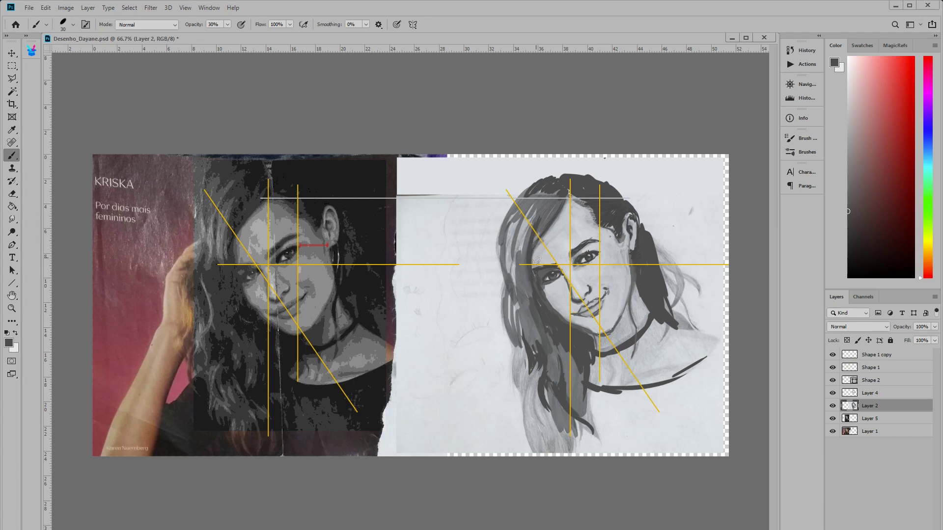
Step: Shade the cheek, mouth area and side of the face near the ear on Layer 4 at 20% brush opacity
click(877, 395)
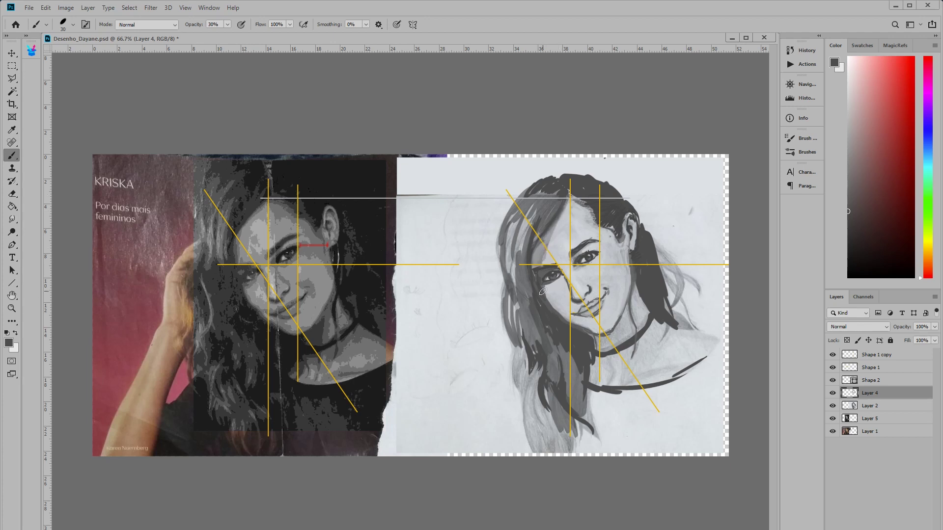
key(2)
drag(551, 299, 594, 322)
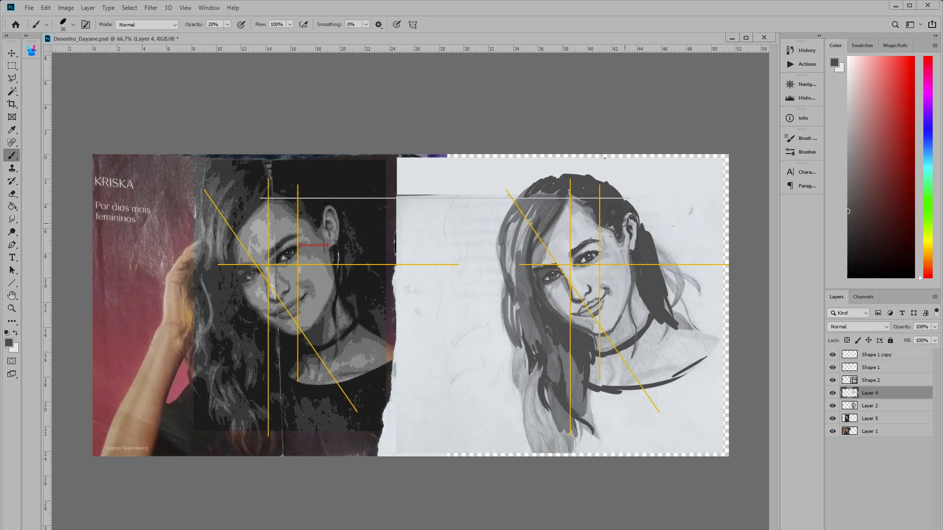
mouse_move(618, 229)
mouse_down()
mouse_move(638, 226)
mouse_move(629, 248)
mouse_up()
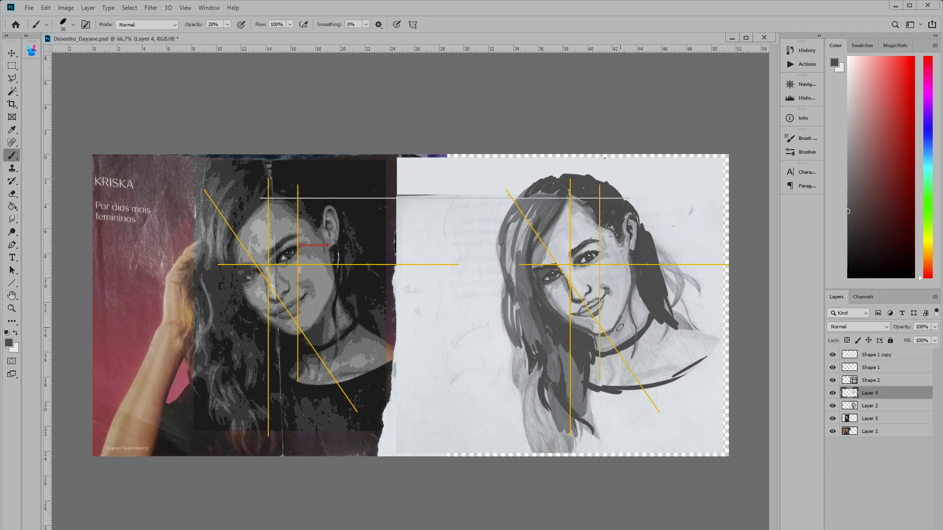
Step: Deepen the neck shadow below the jaw at 40% brush opacity, sample a tone beside the cheek, and set the opacity to 30%
key(4)
mouse_move(602, 341)
mouse_down()
mouse_move(620, 318)
mouse_move(615, 363)
mouse_move(595, 363)
mouse_up()
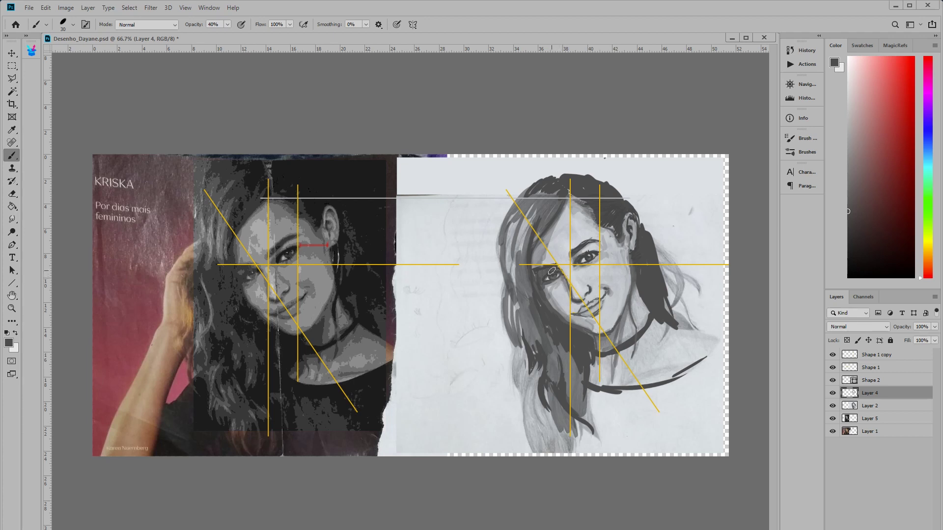
alt+click(542, 311)
key(3)
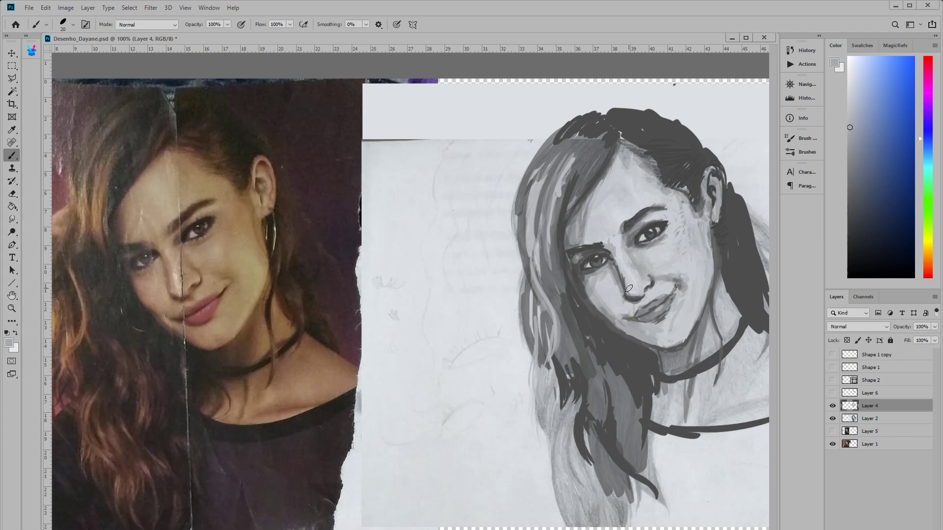
Step: Show and hide the Shape 2 line, and display the Shape 1 and Shape 1 copy guides to check the portrait's proportions
click(832, 381)
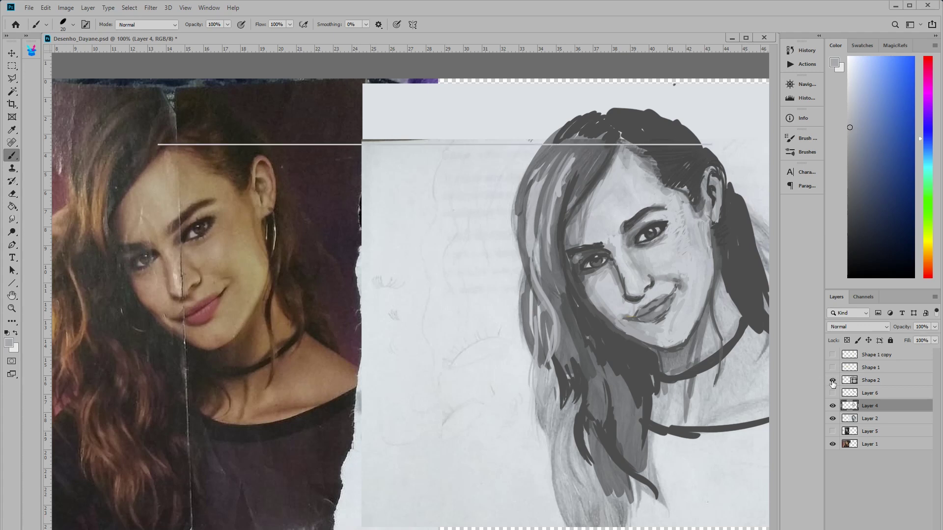
click(832, 380)
click(833, 368)
click(832, 355)
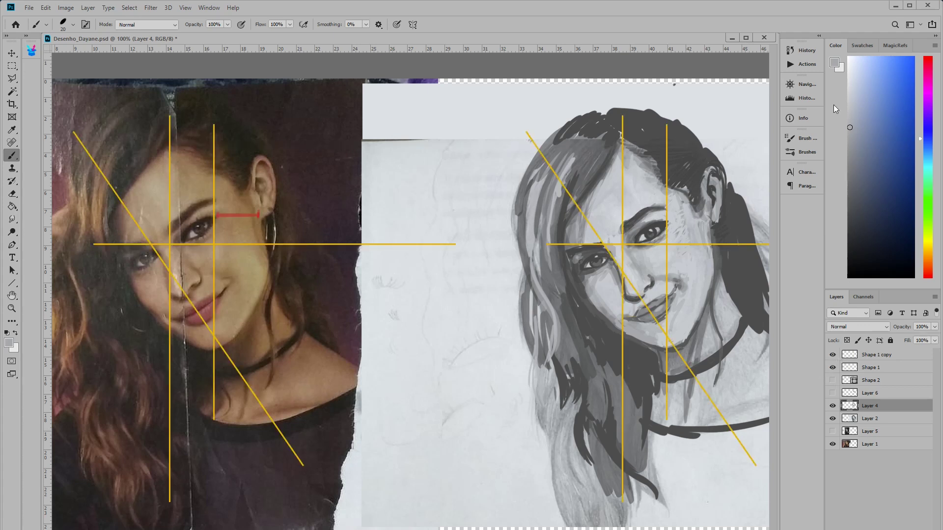